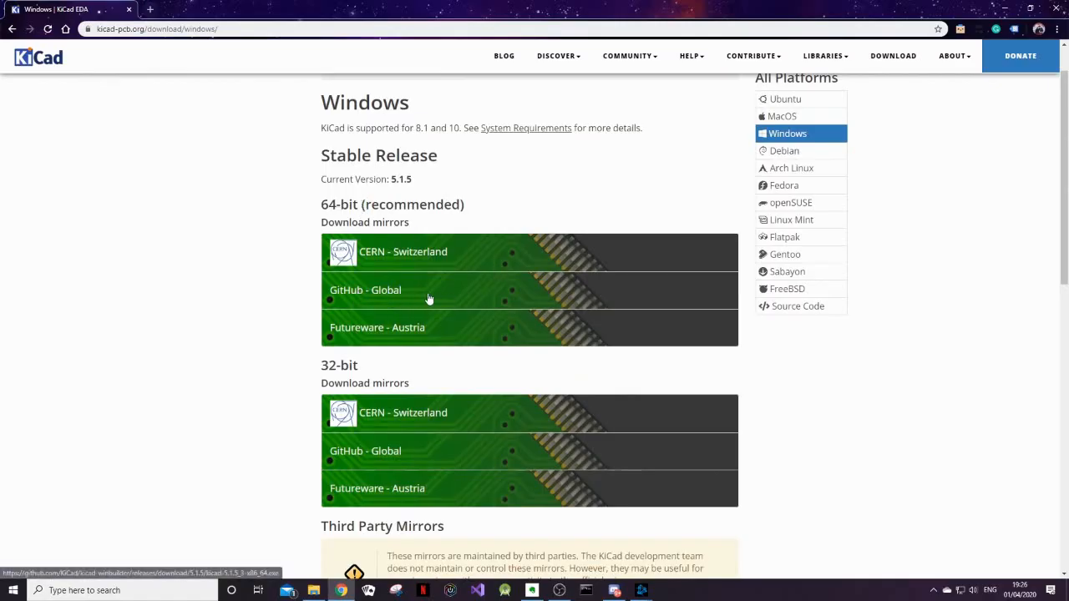
Download the 64-bit Windows release of KiCad from the GitHub mirror and launch KiCad
left_click(334, 292)
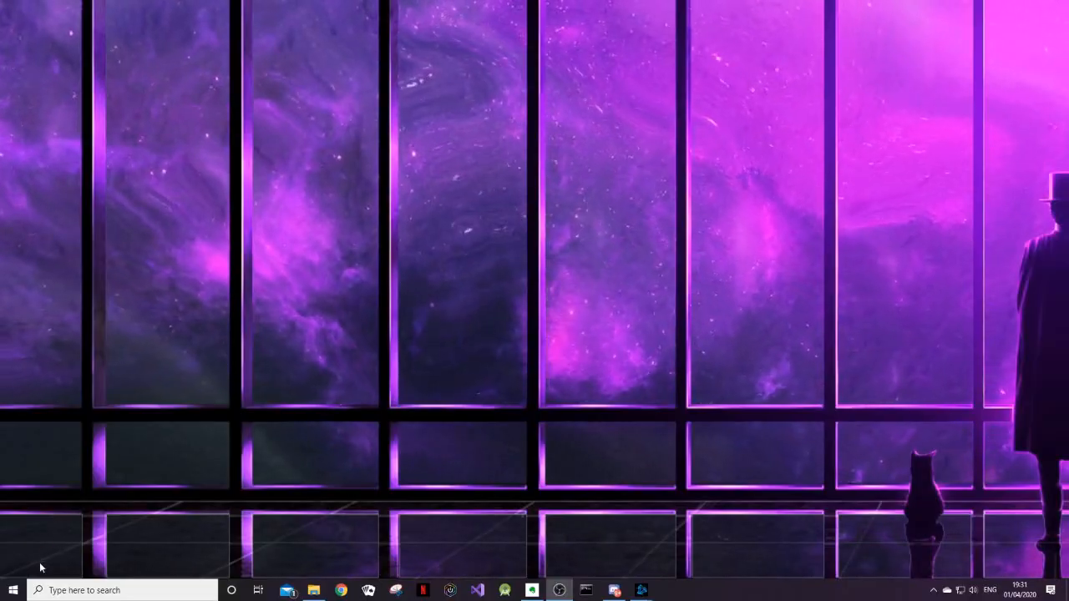
left_click(13, 590)
type("kic")
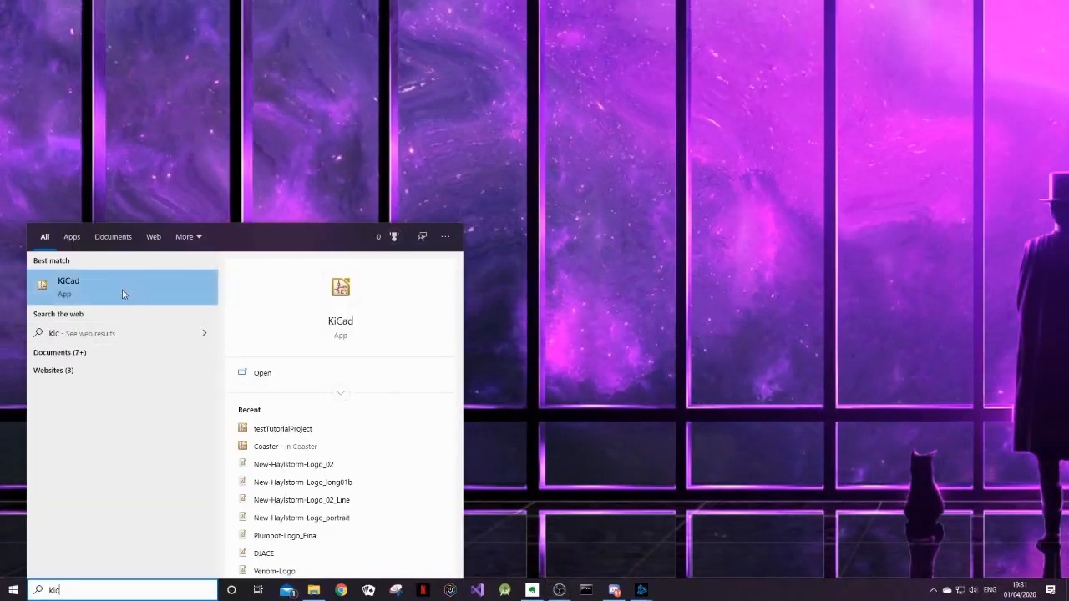
left_click(125, 288)
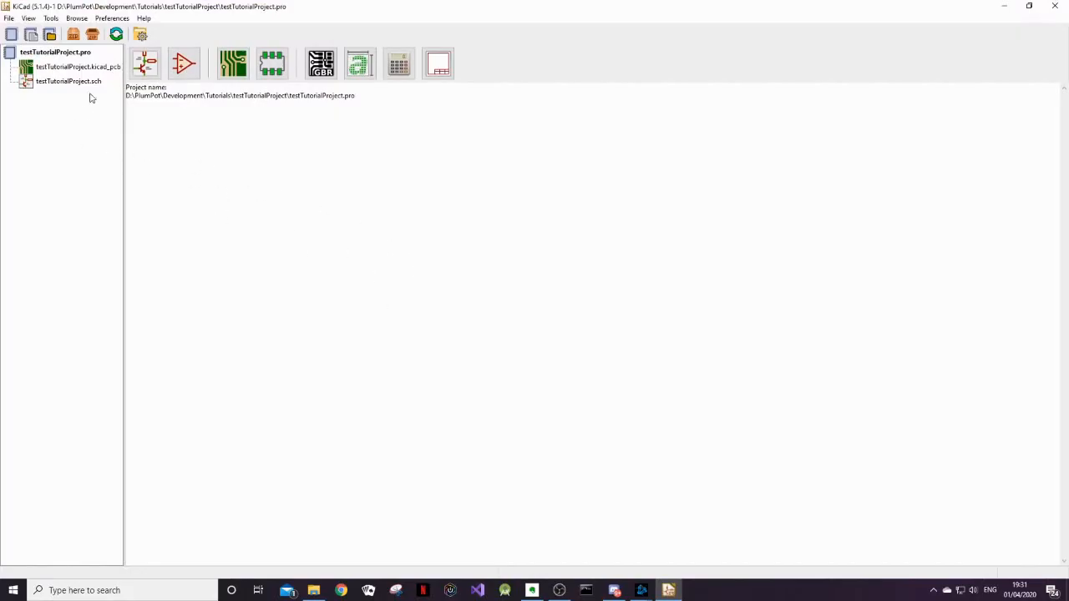
Create a new project named Tutorial_LED_Switch in its own new directory inside the testTutorialProject folder
left_click(10, 19)
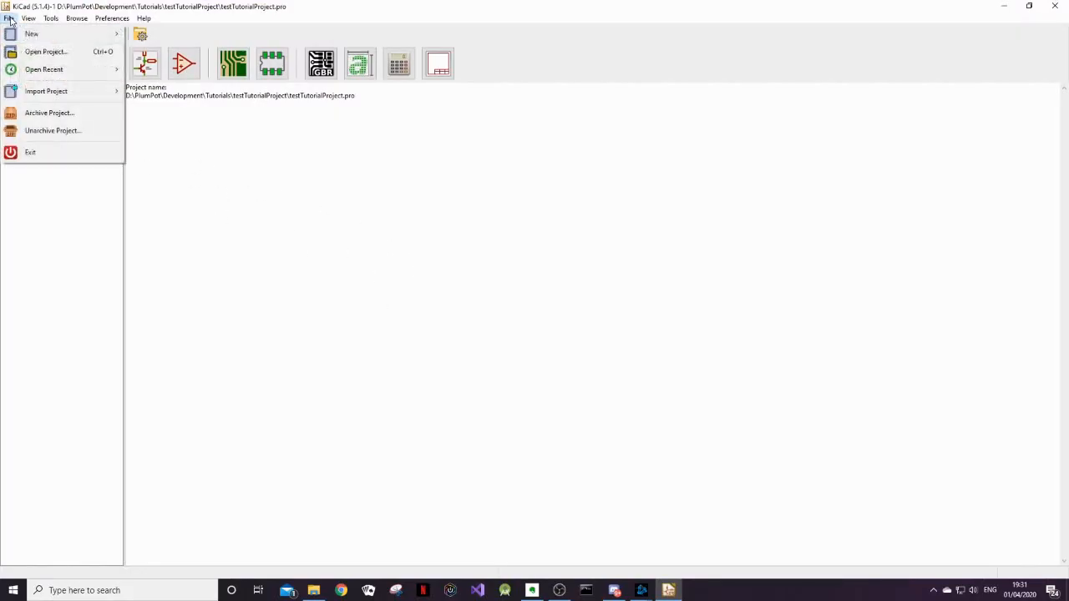
mouse_move(40, 37)
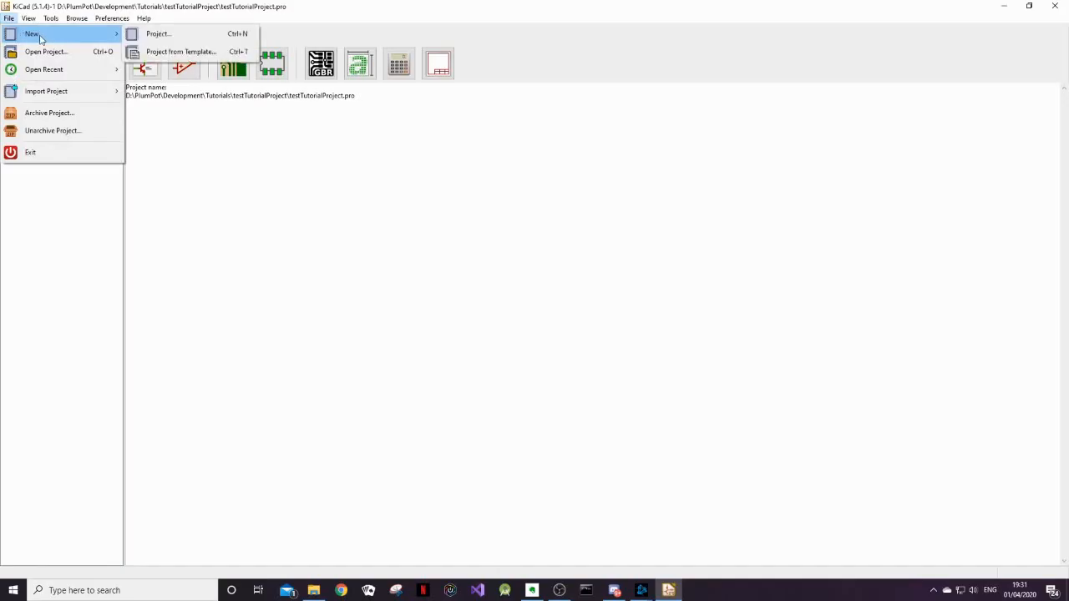
left_click(159, 35)
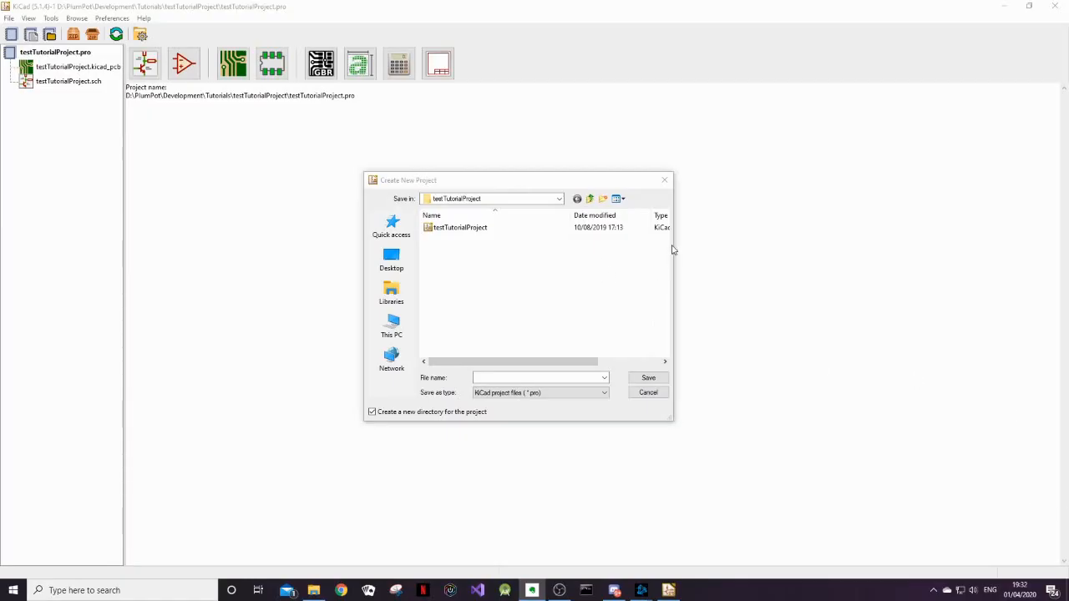
left_click_drag(673, 249, 892, 267)
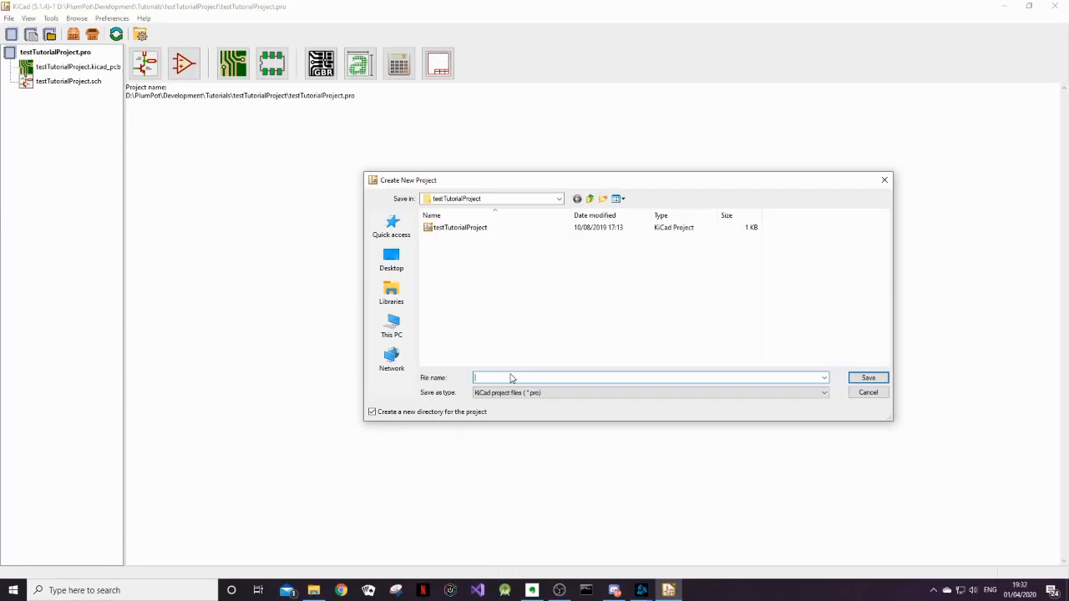
type("Tutorial_LED")
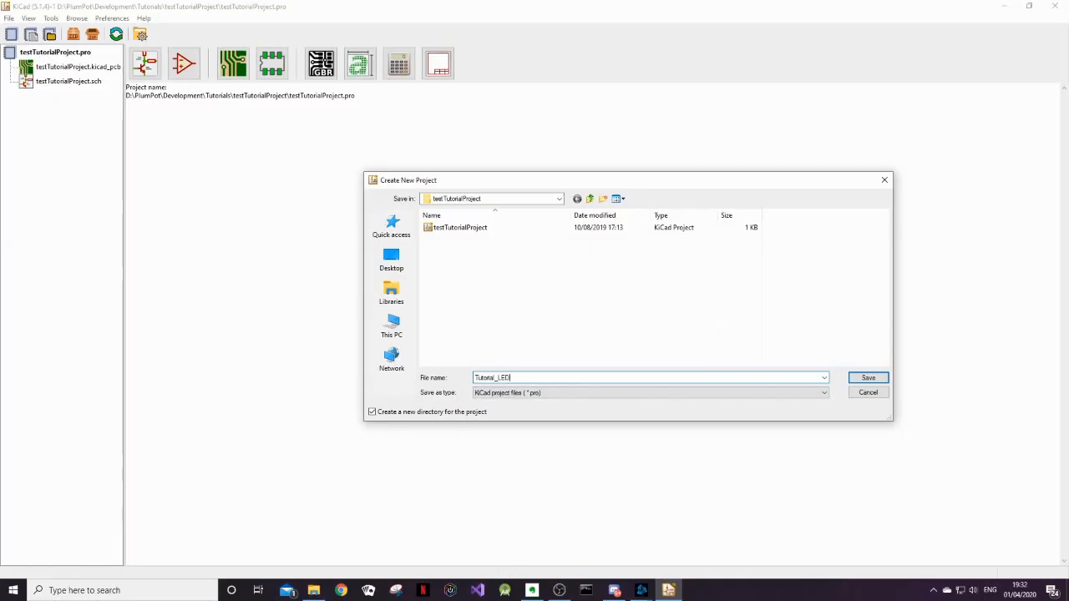
type("_Switch")
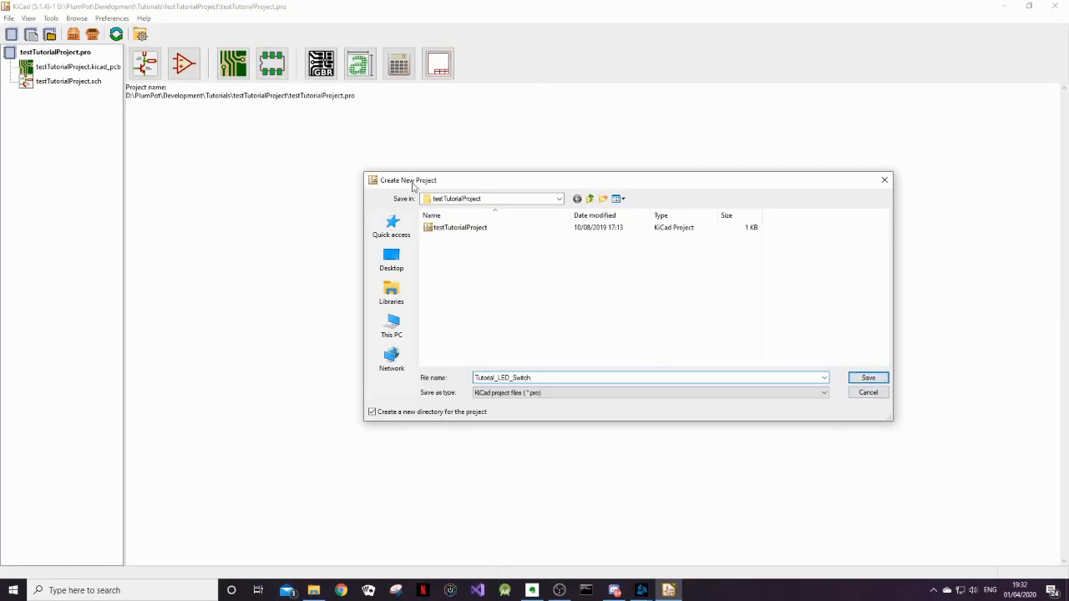
left_click(869, 379)
Examine the new project's path and its board, project and schematic files, widening the file tree so the full names fit
left_click_drag(126, 97, 529, 109)
left_click(351, 95)
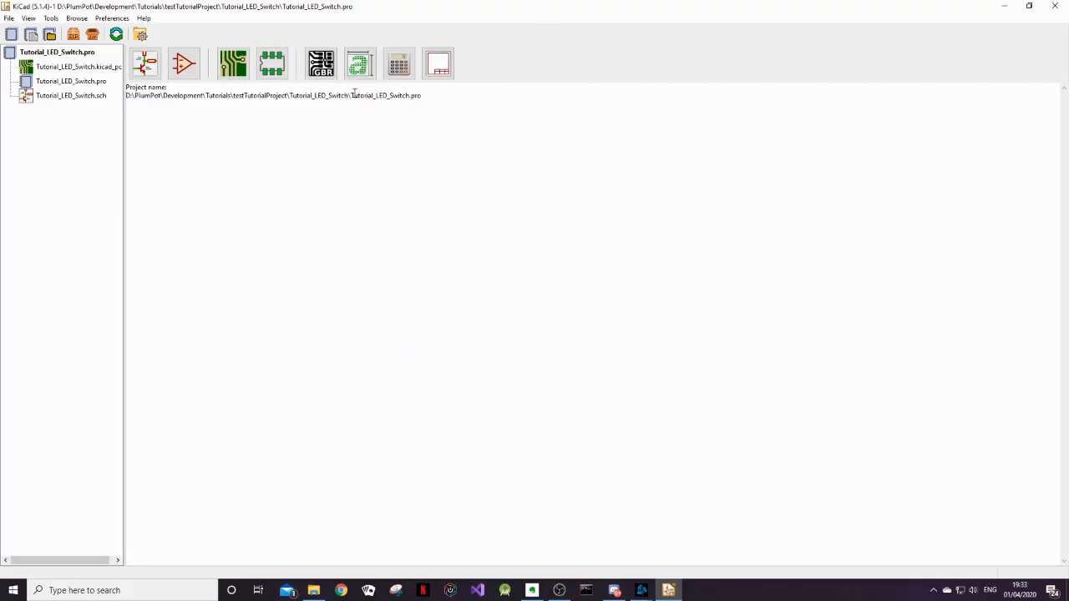
left_click_drag(351, 95, 431, 95)
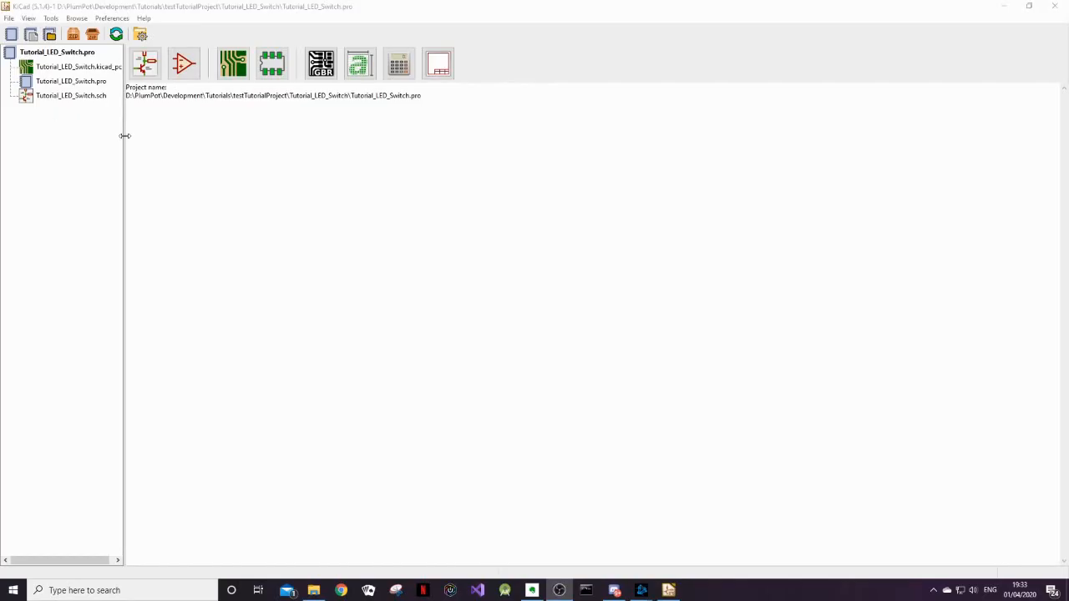
left_click_drag(124, 124, 150, 117)
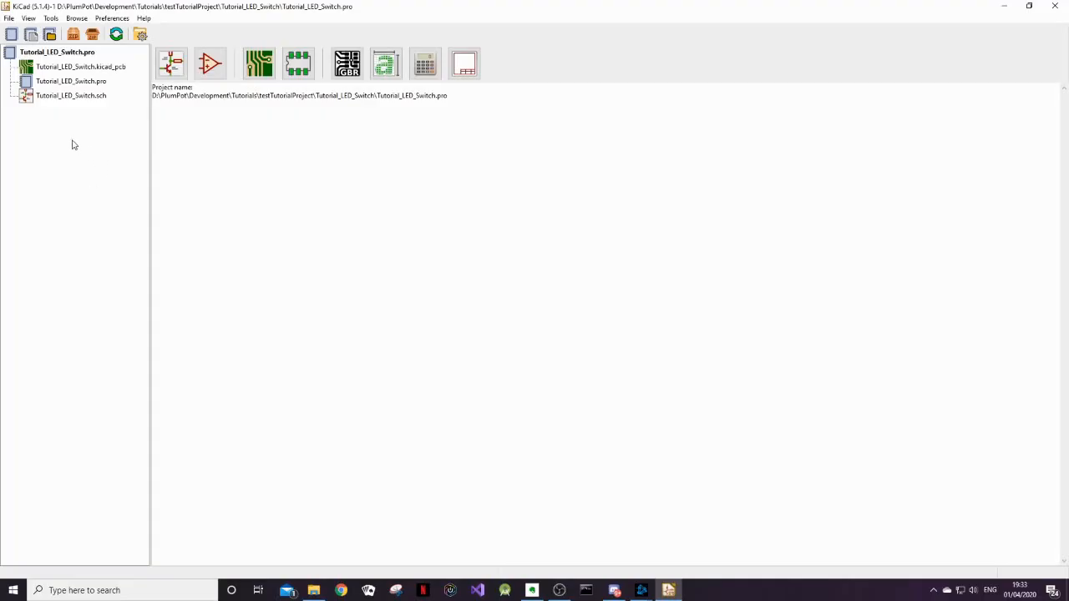
left_click(67, 82)
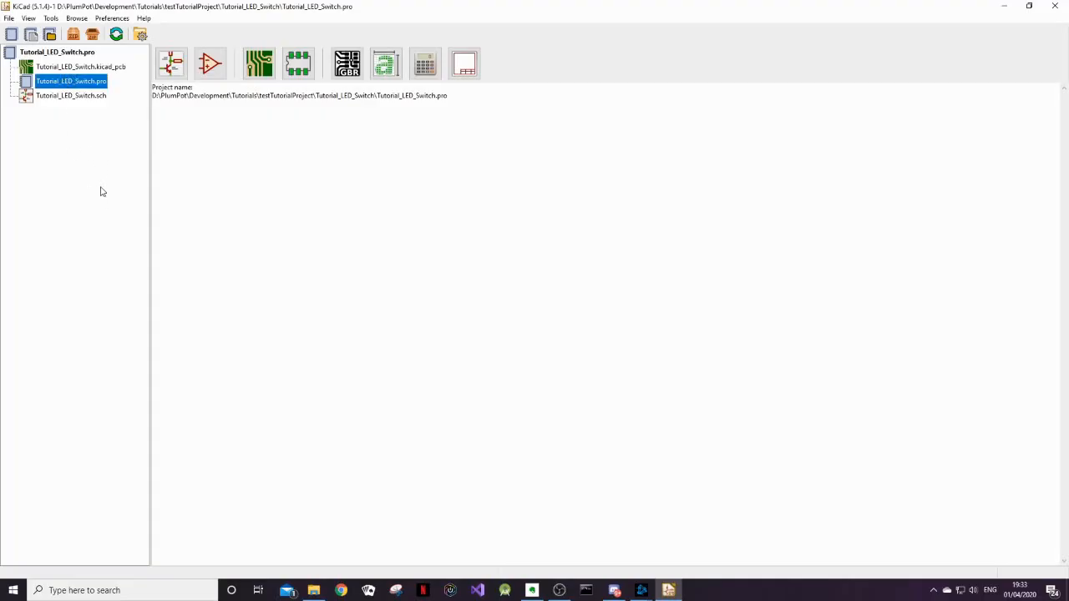
left_click(84, 95)
left_click(81, 69)
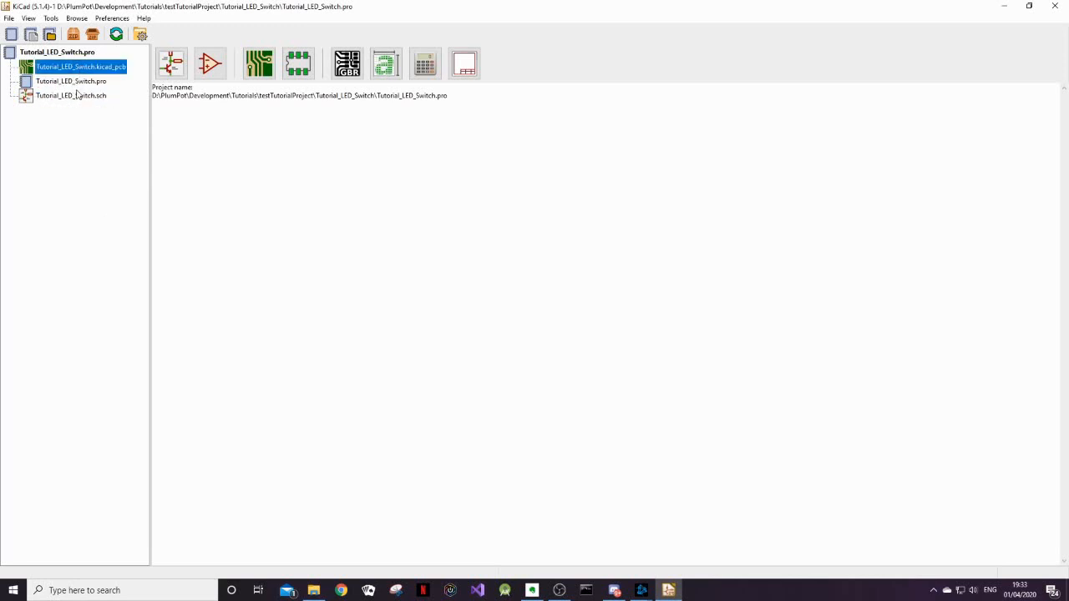
left_click(83, 97)
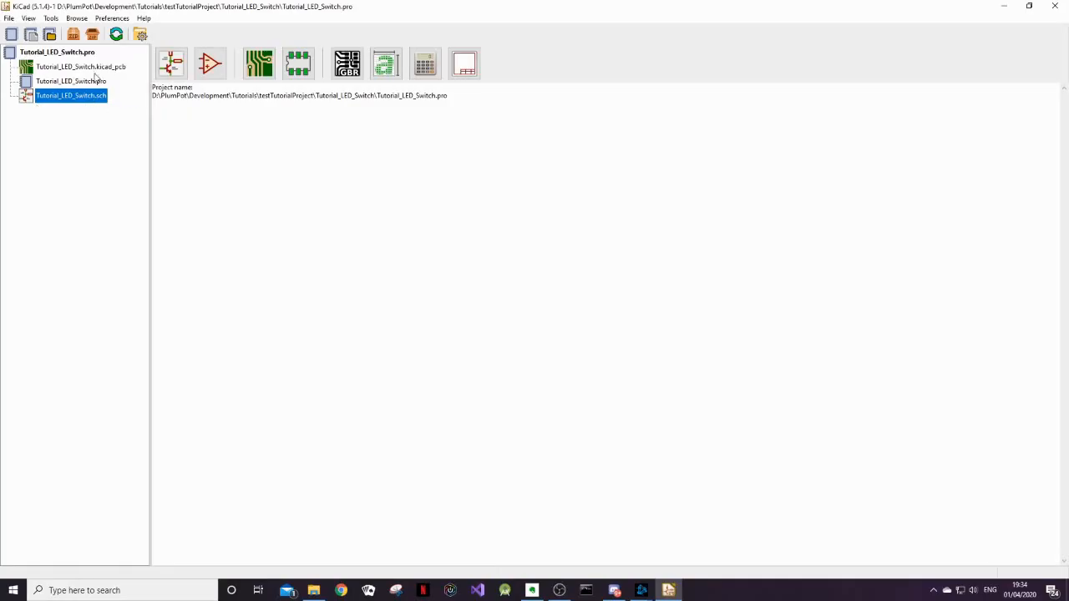
left_click(95, 71)
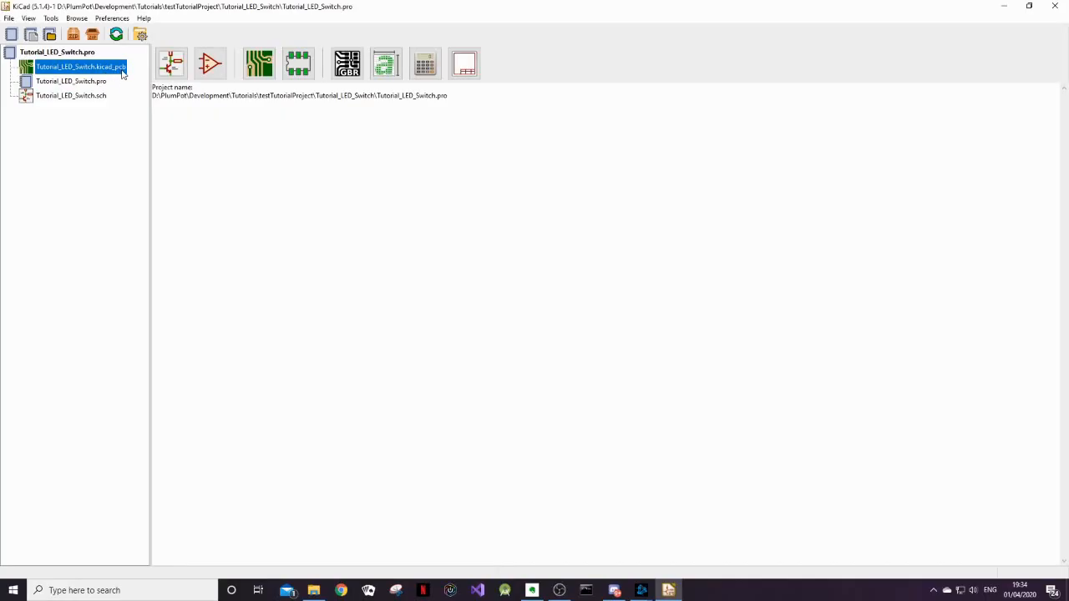
left_click(101, 97)
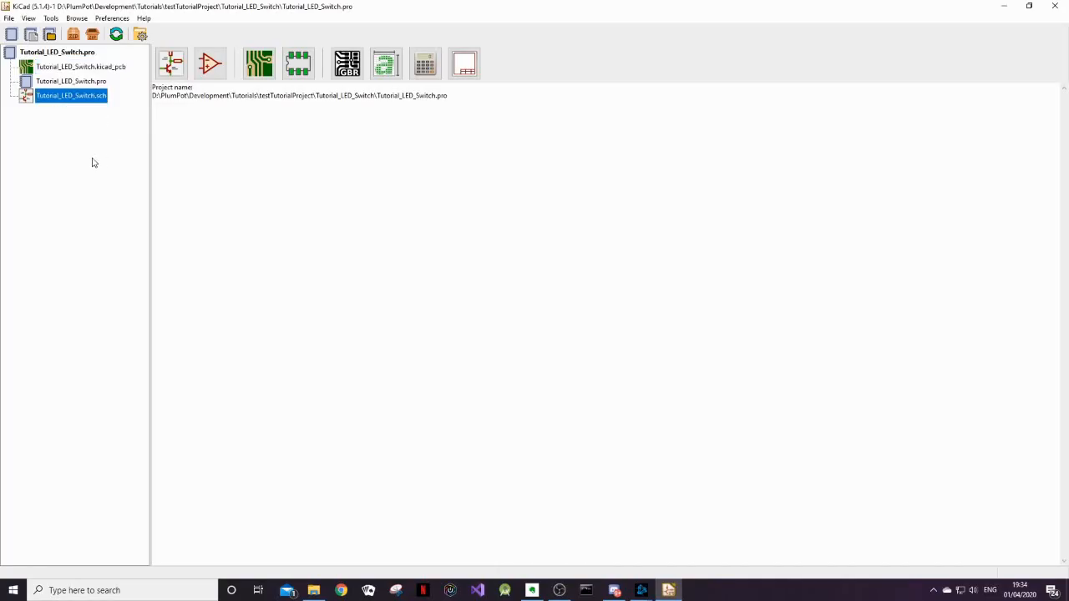
left_click(70, 68)
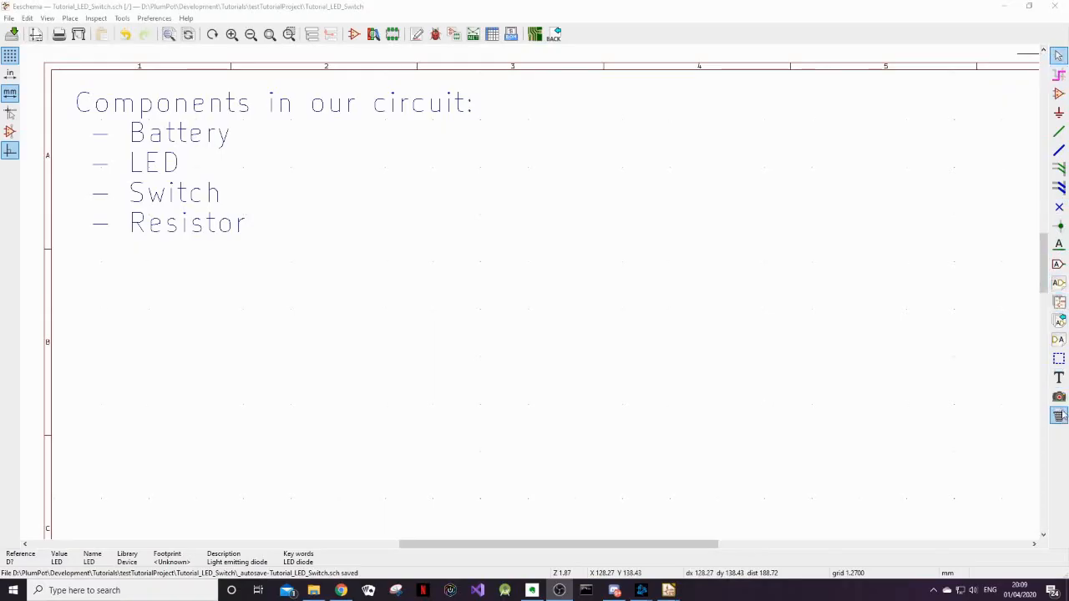
Place a Battery_Cell symbol from the Device library on the schematic, below and right of the components list
left_click(1060, 95)
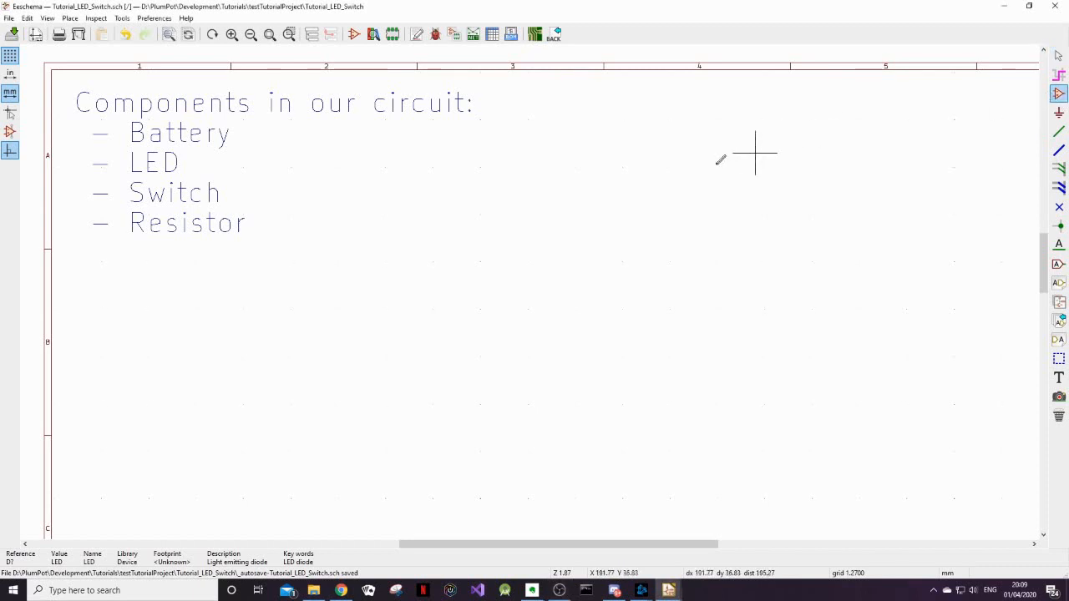
left_click(537, 252)
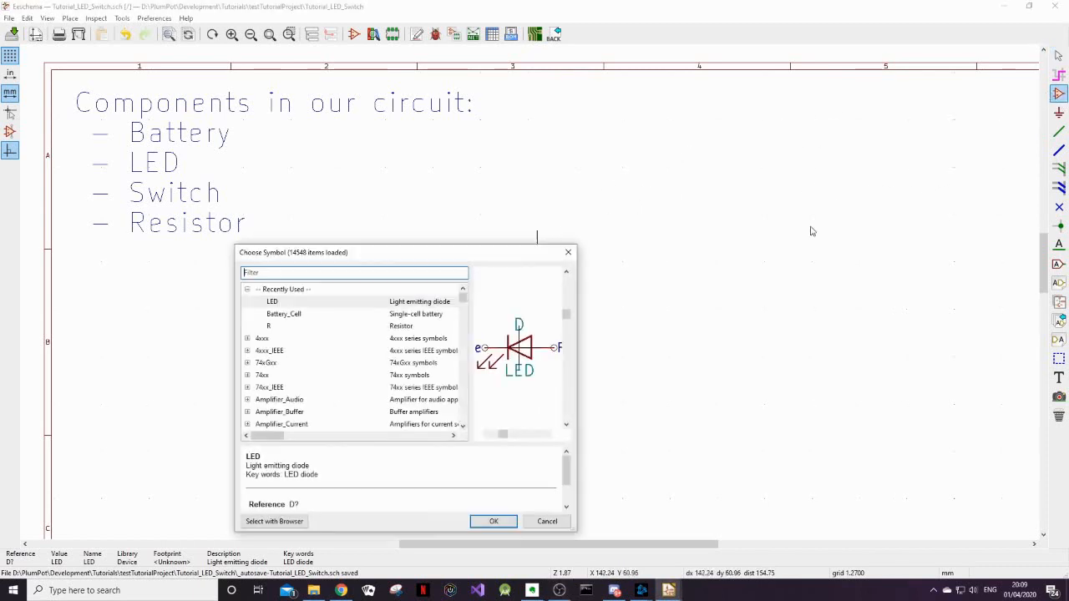
left_click_drag(401, 251, 759, 113)
left_click(699, 131)
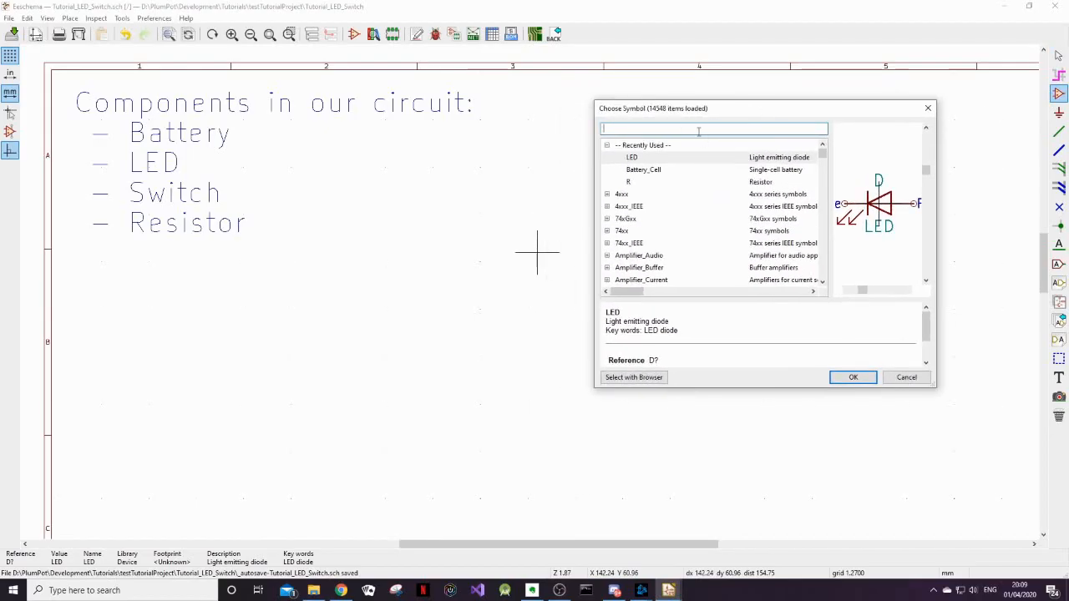
type("battery")
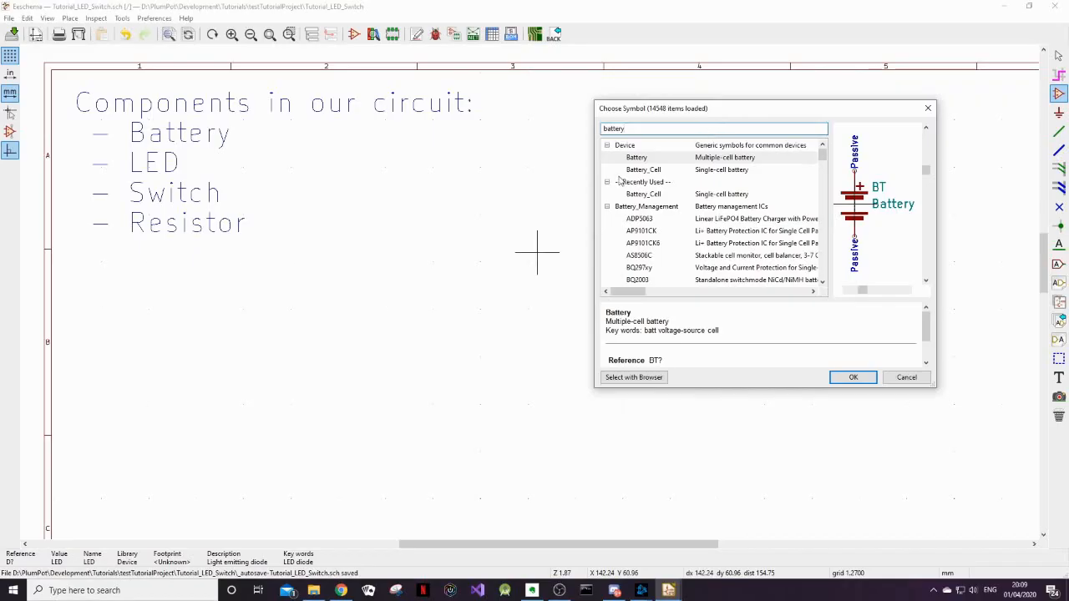
left_click(653, 170)
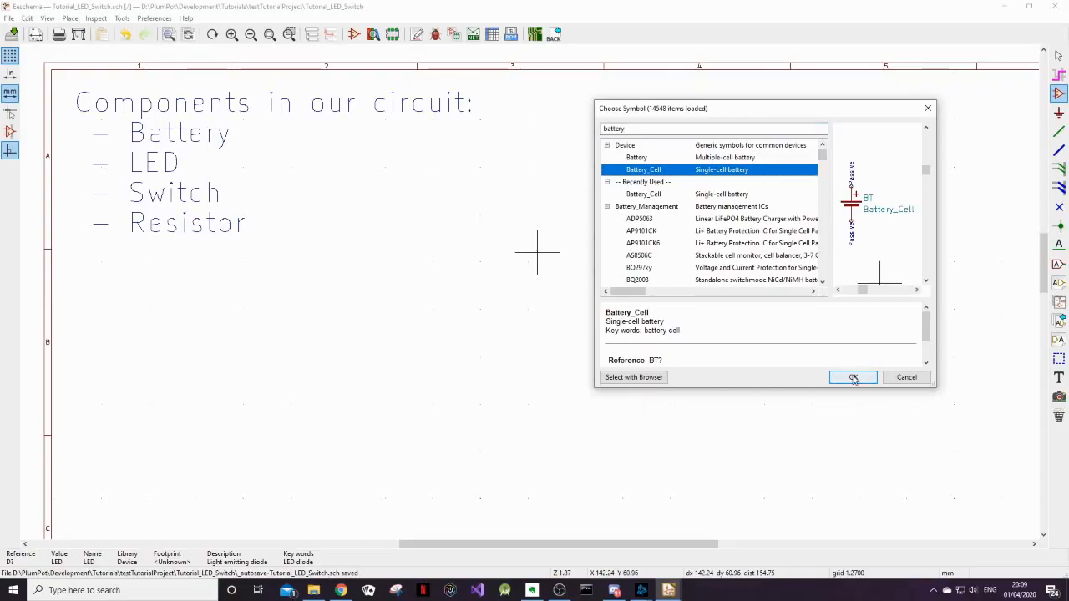
left_click(854, 378)
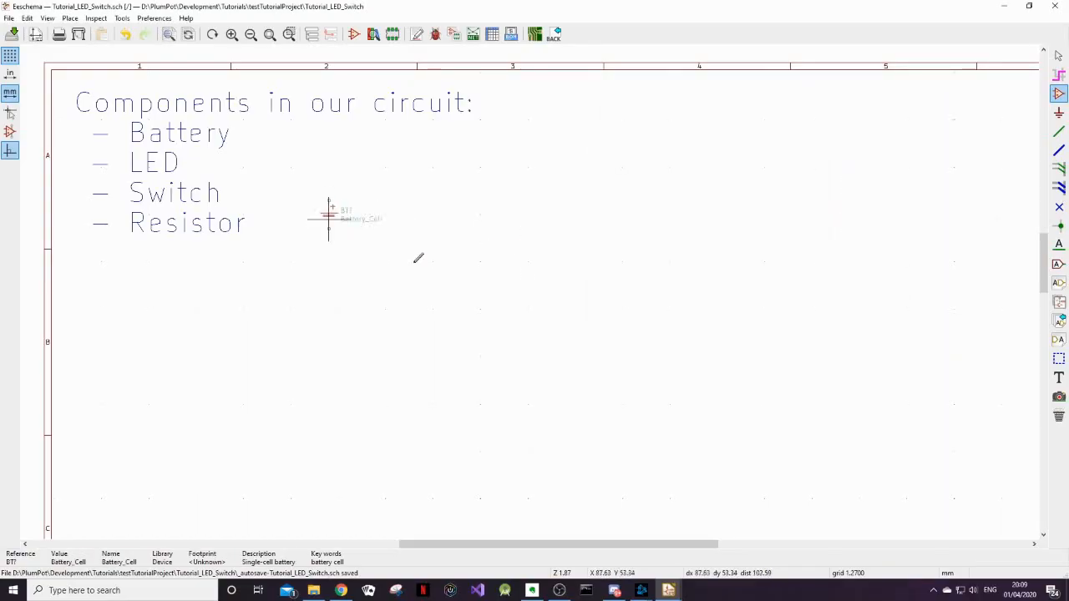
left_click(565, 261)
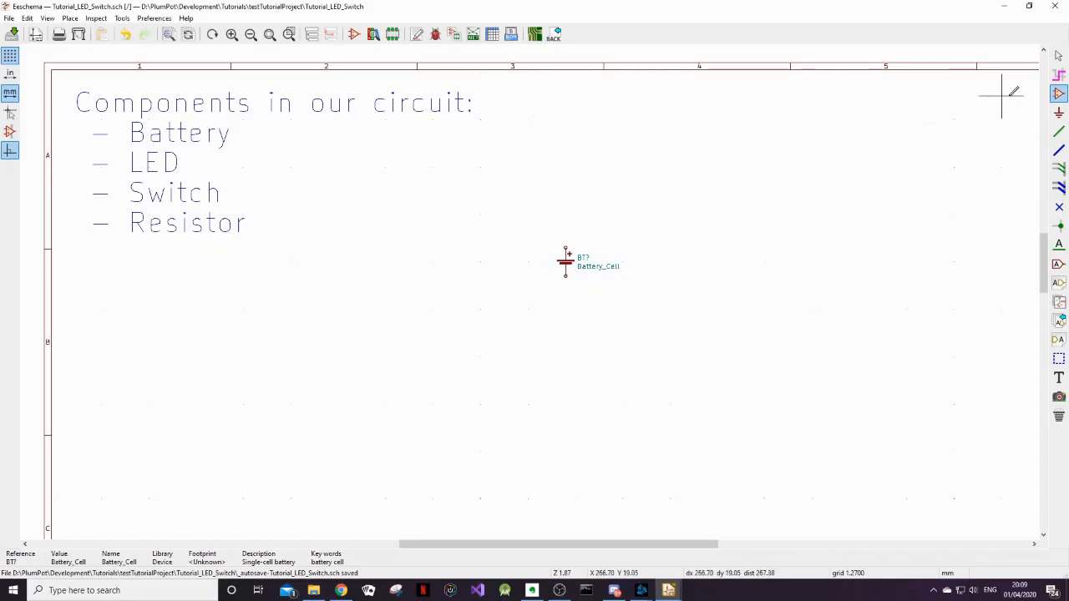
Place an LED symbol from the Device library on the schematic, slightly above and left of the battery cell
left_click(659, 213)
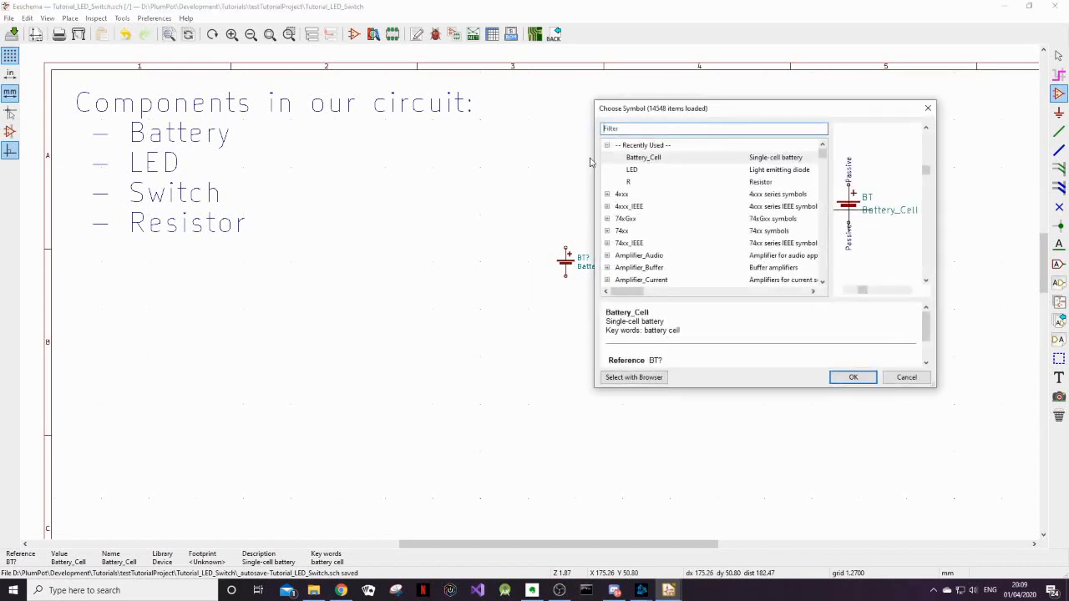
type("led")
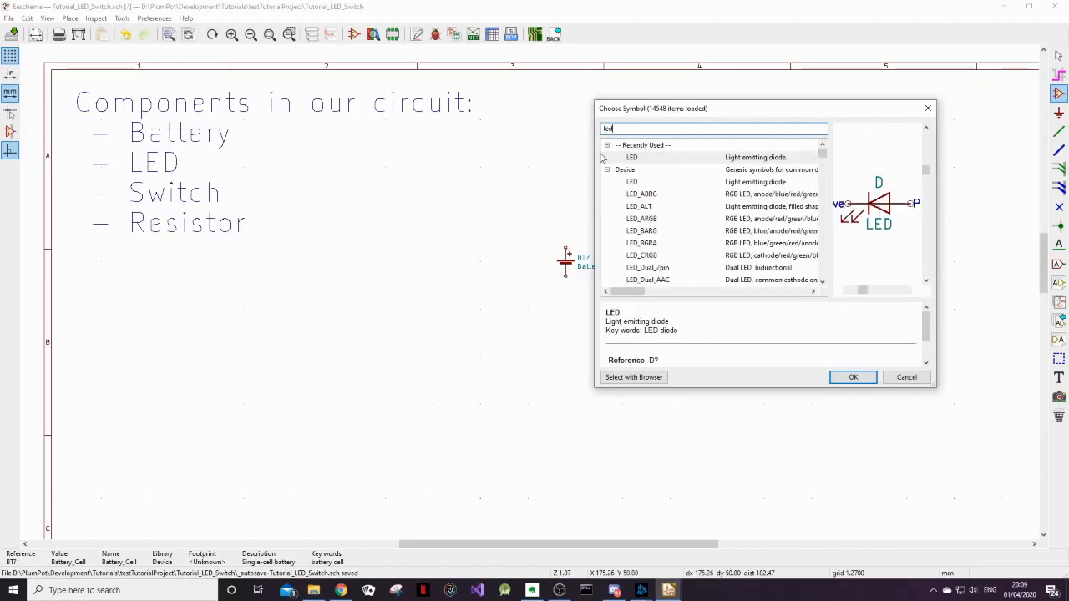
left_click(667, 157)
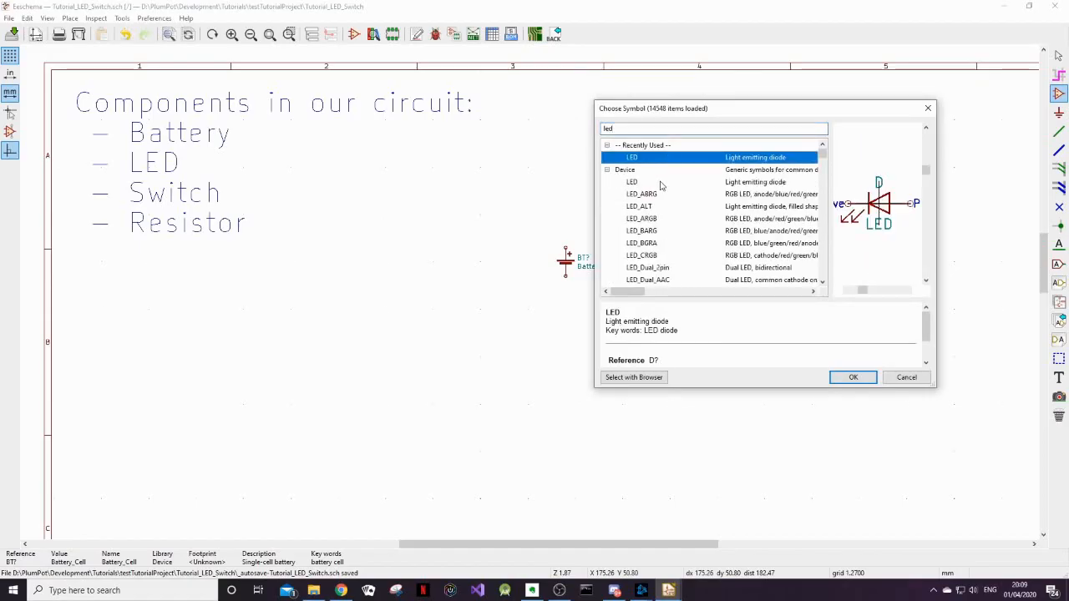
left_click(660, 183)
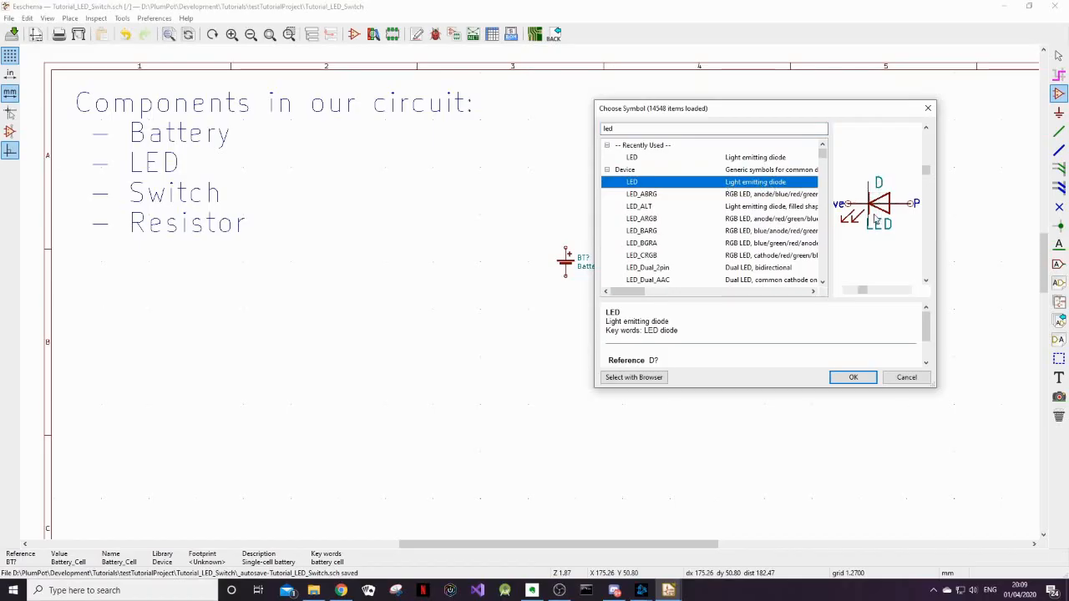
left_click(858, 378)
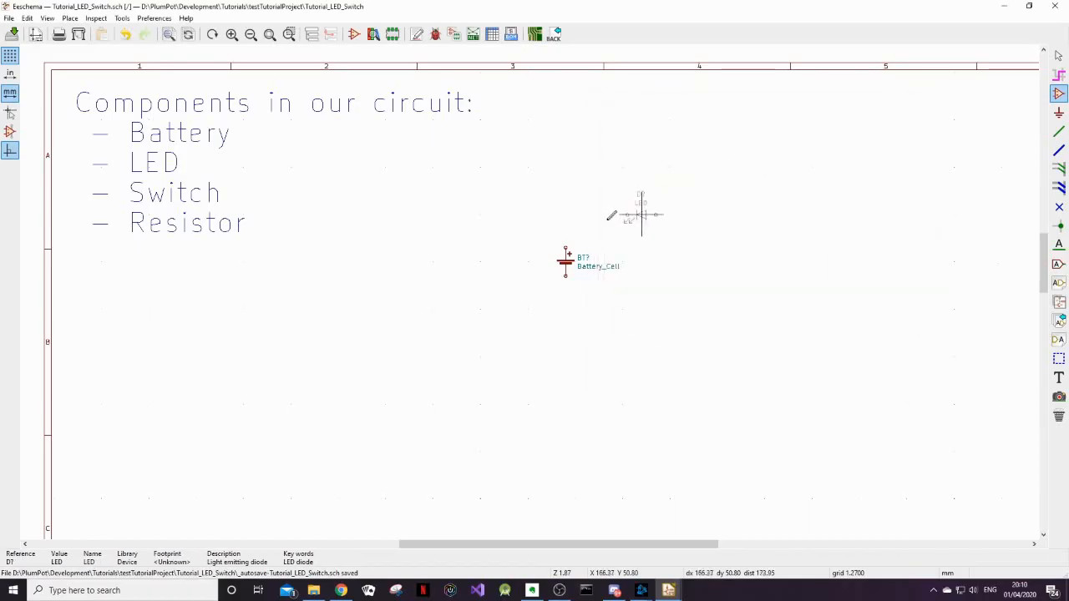
left_click(480, 238)
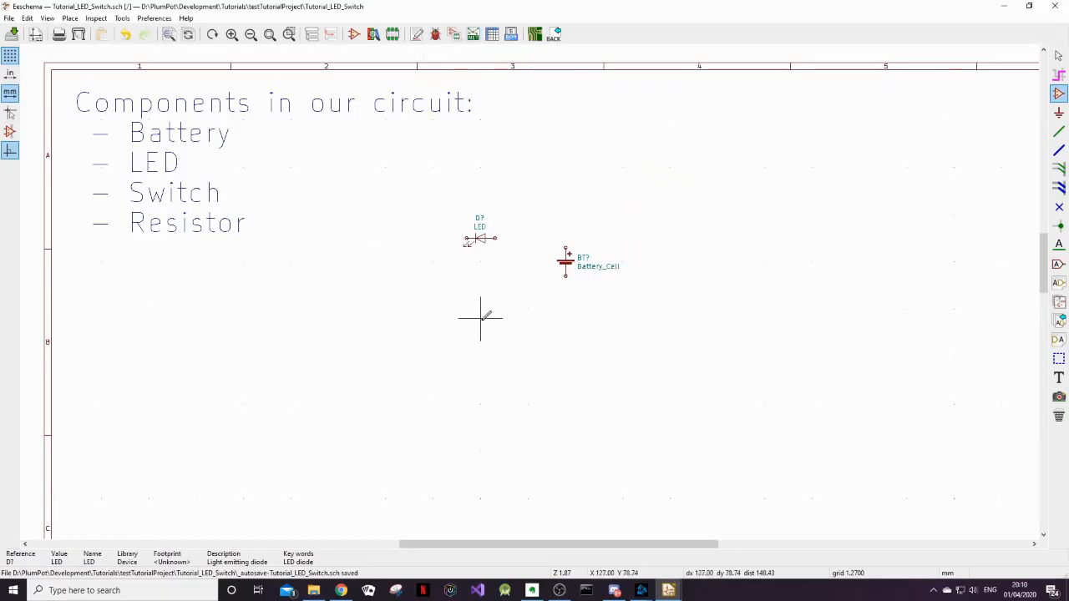
Search the symbol chooser for switch and collapse the unrelated libraries to reach the symbols in the Switch library
left_click(508, 376)
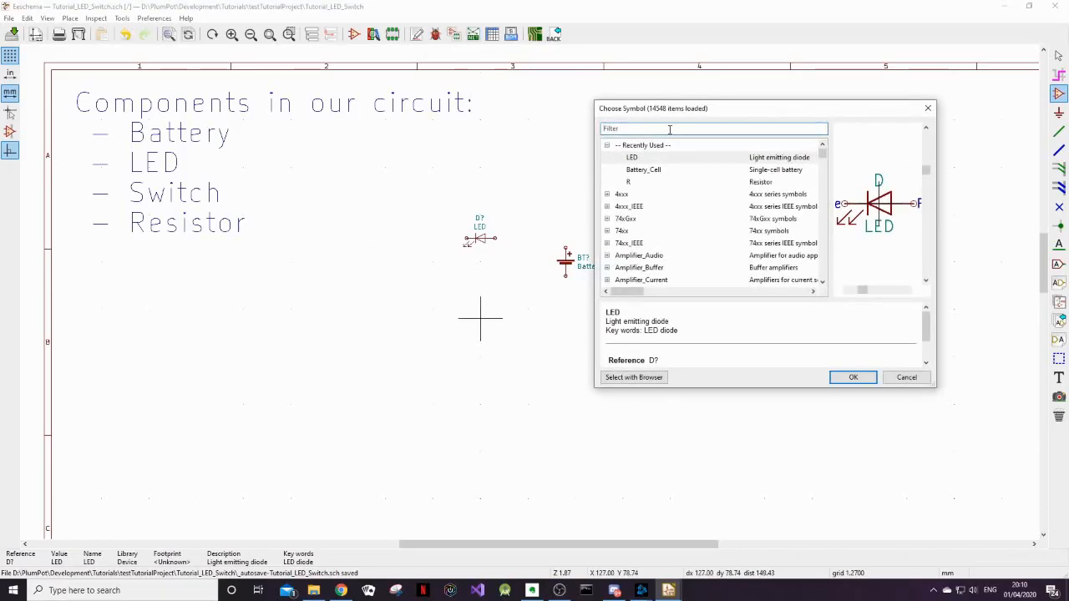
type("switch")
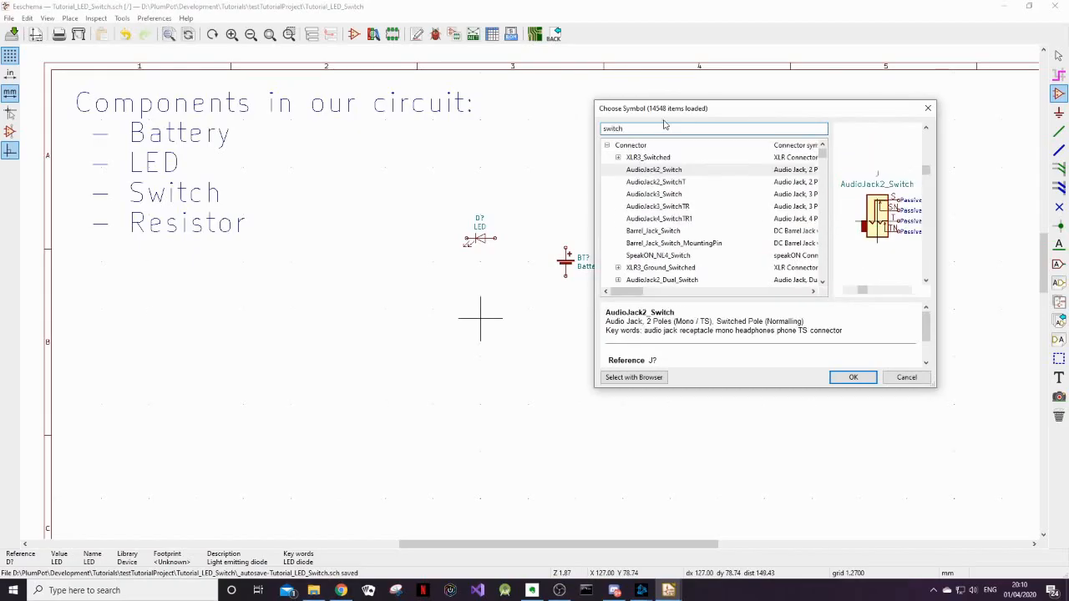
mouse_move(822, 158)
left_mouse_down()
mouse_move(829, 285)
mouse_move(822, 147)
left_mouse_up()
left_click(608, 145)
left_click(608, 157)
left_click(608, 169)
left_click(608, 182)
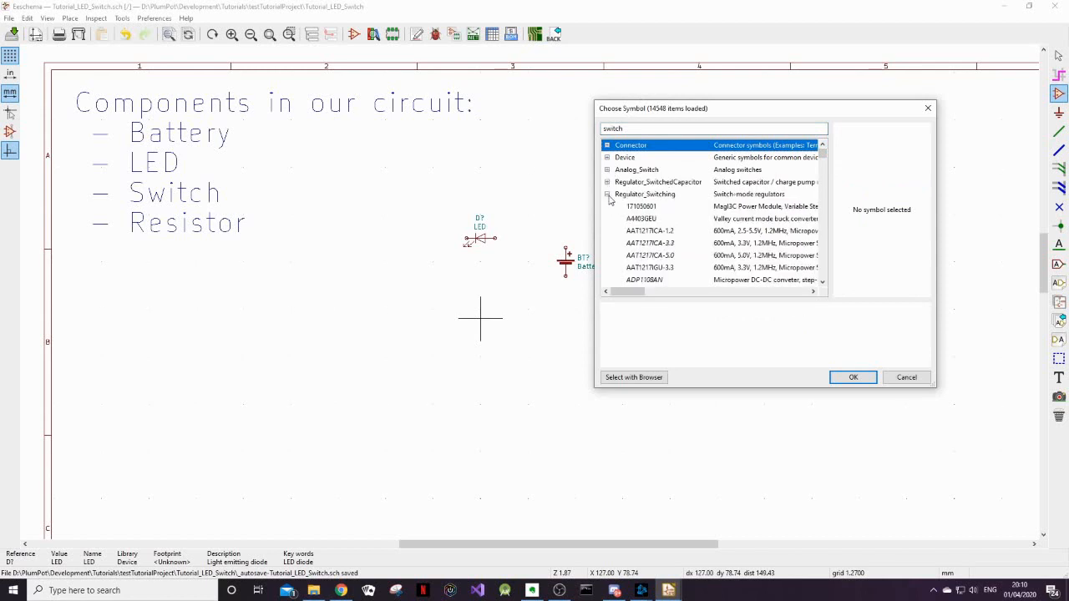
left_click(608, 194)
left_click(608, 206)
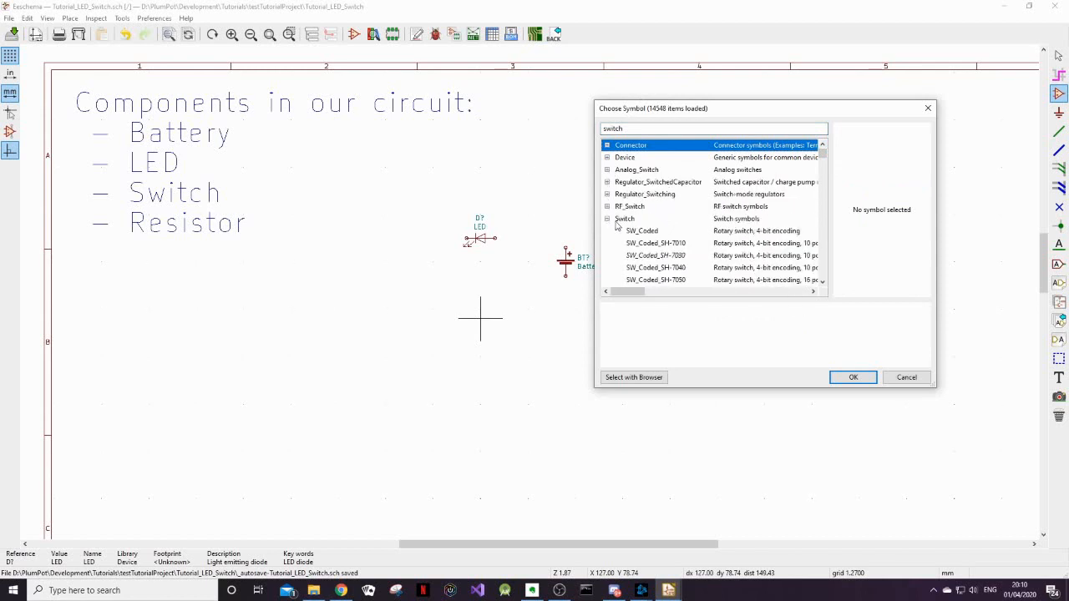
left_click(626, 219)
scroll(677, 239, "down", 3)
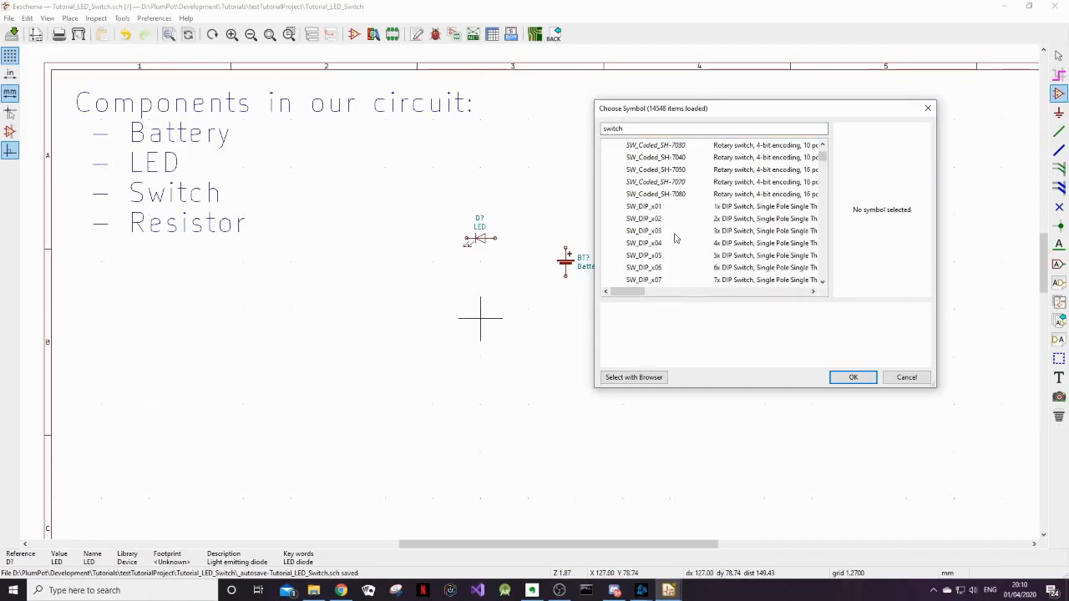
Examine the previews of the DPST and push-button symbols in the Switch library to compare the available switch types
scroll(681, 207, "down", 3)
left_click(680, 181)
left_click(683, 209)
scroll(687, 239, "down", 2)
left_click(677, 206)
left_click(681, 232)
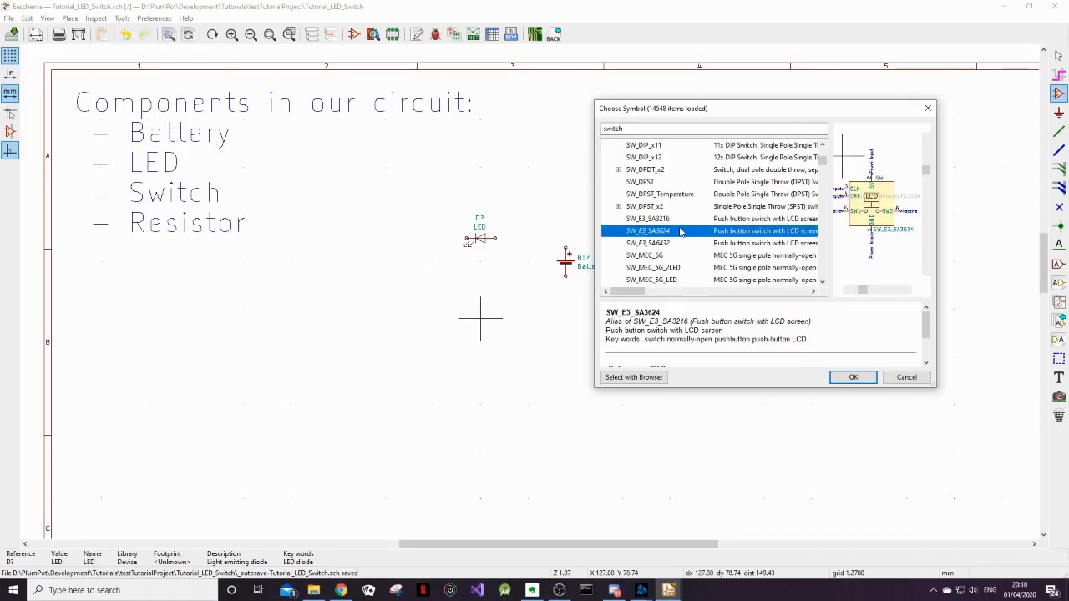
left_click(681, 210)
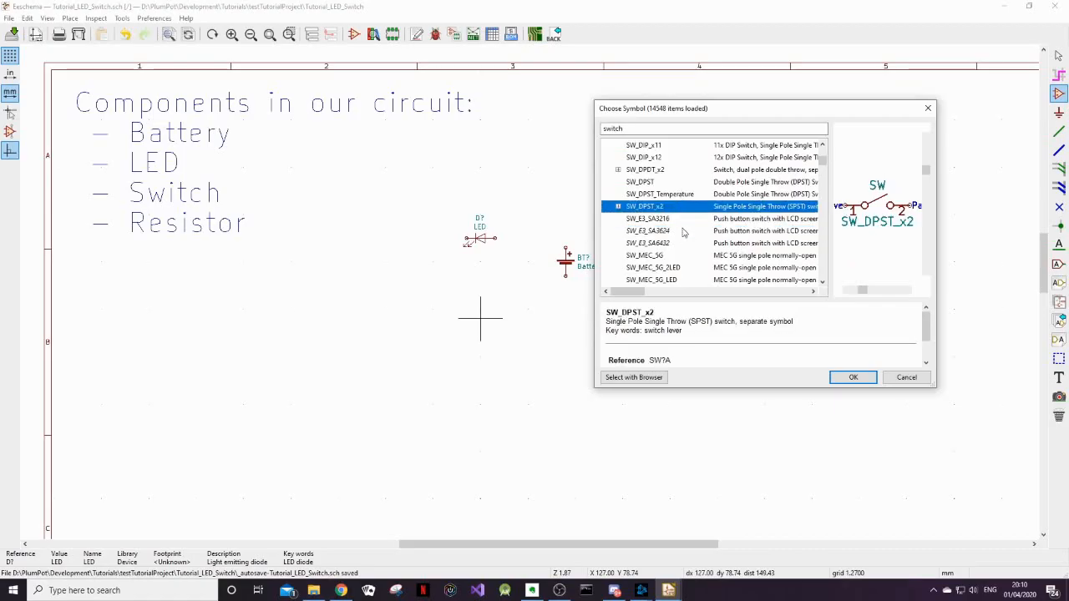
left_click(685, 244)
scroll(685, 246, "down", 2)
left_click(684, 210)
left_click(684, 255)
scroll(681, 246, "down", 2)
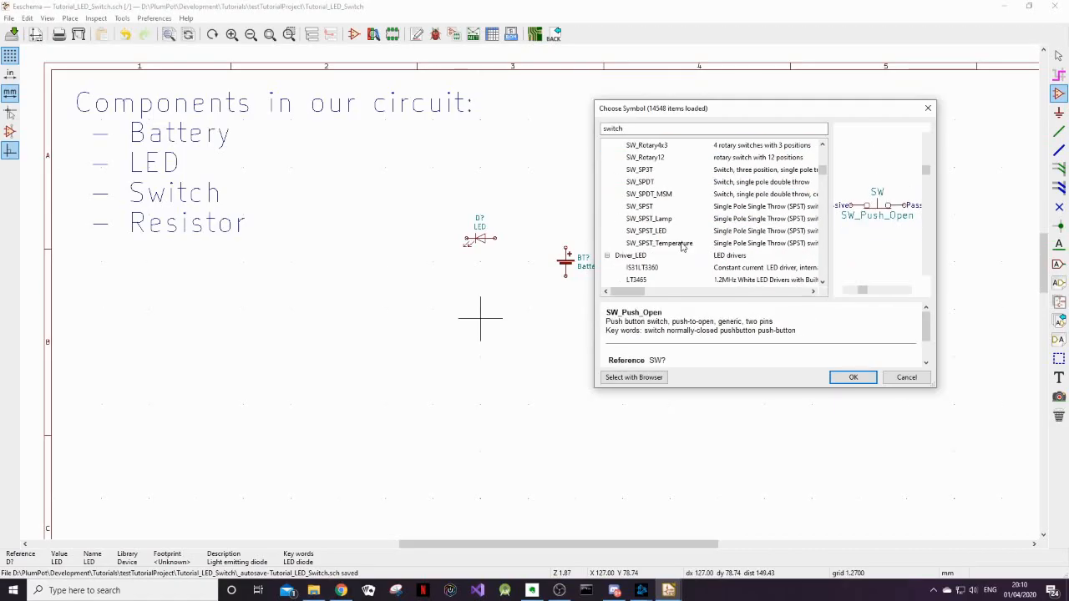
Place an SW_SPST symbol from the Switch library on the schematic, below and left of the LED
left_click(676, 211)
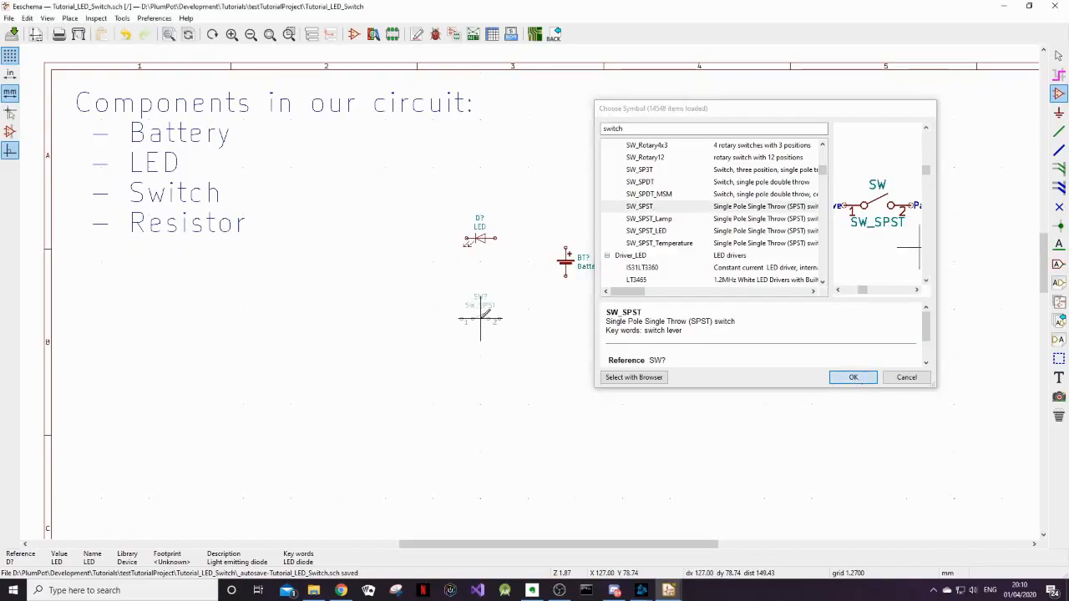
left_click(853, 378)
left_click(409, 272)
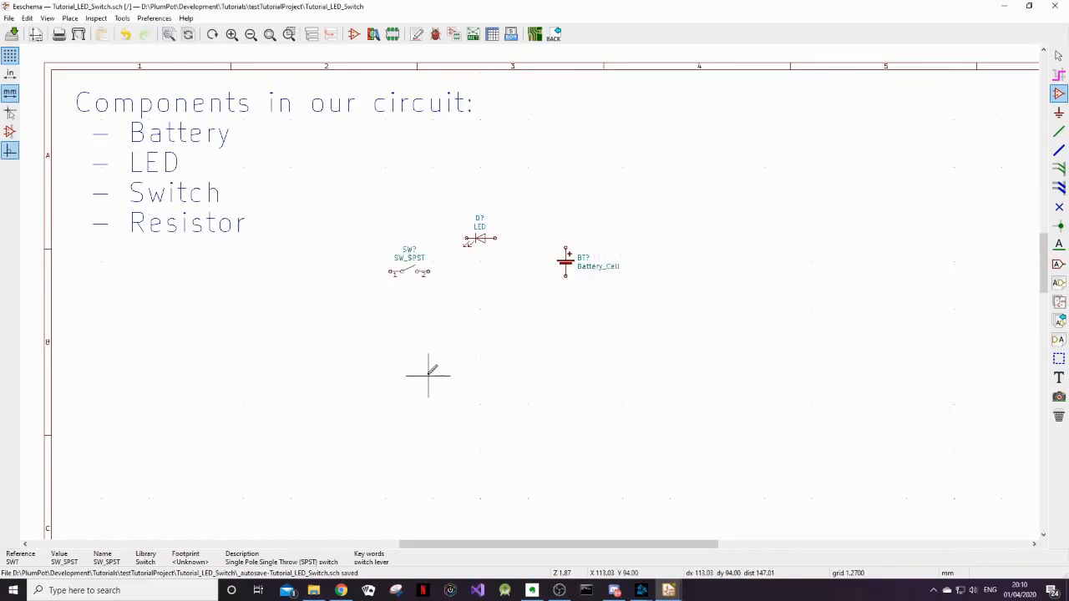
Search the symbol chooser for resistor and collapse the Device library in the results
left_click(528, 341)
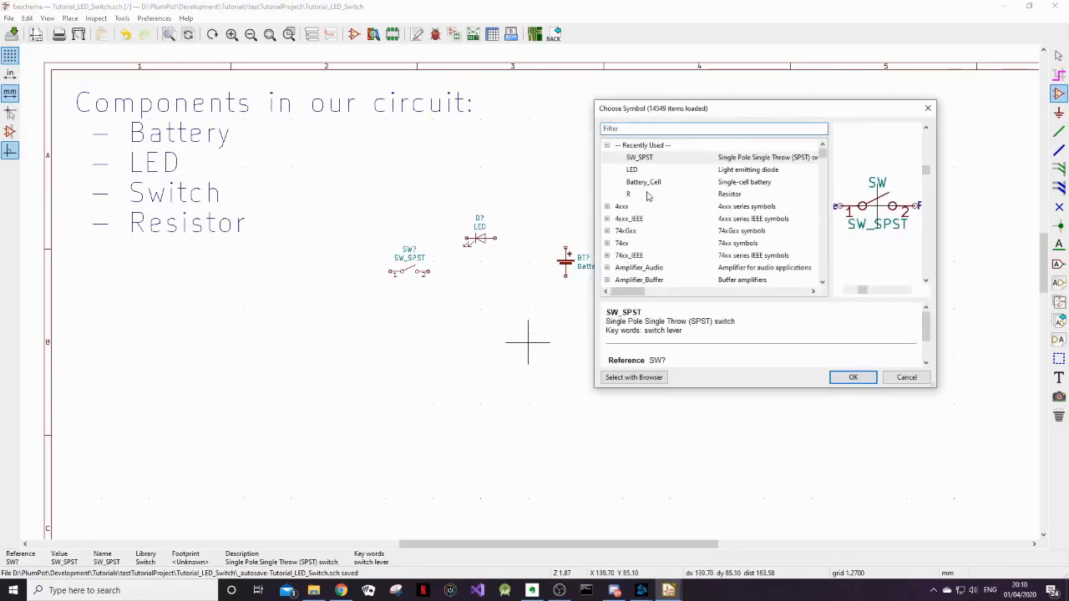
type("res")
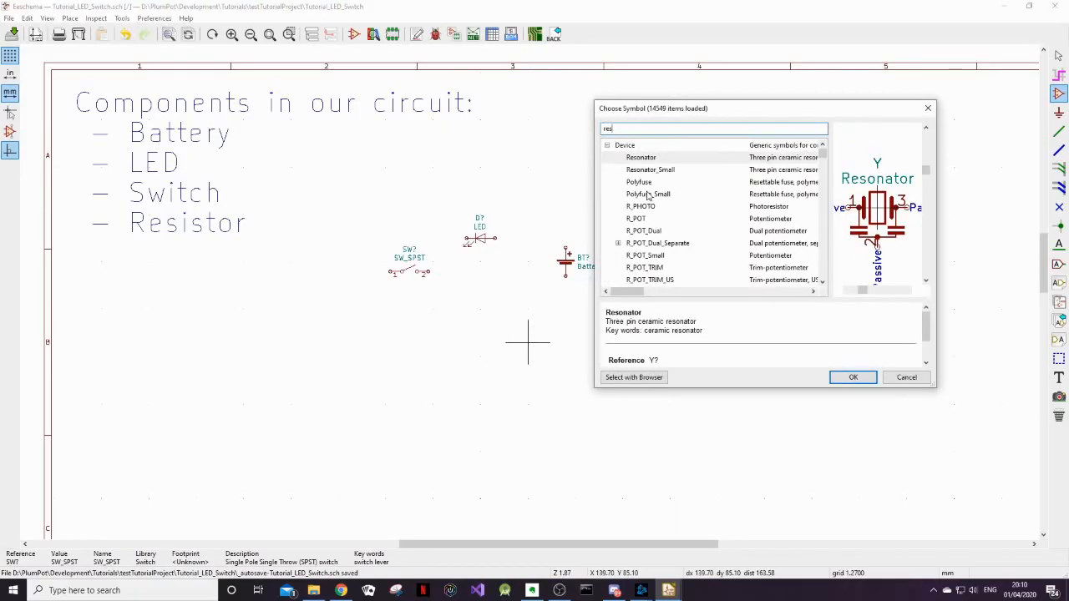
type("istor")
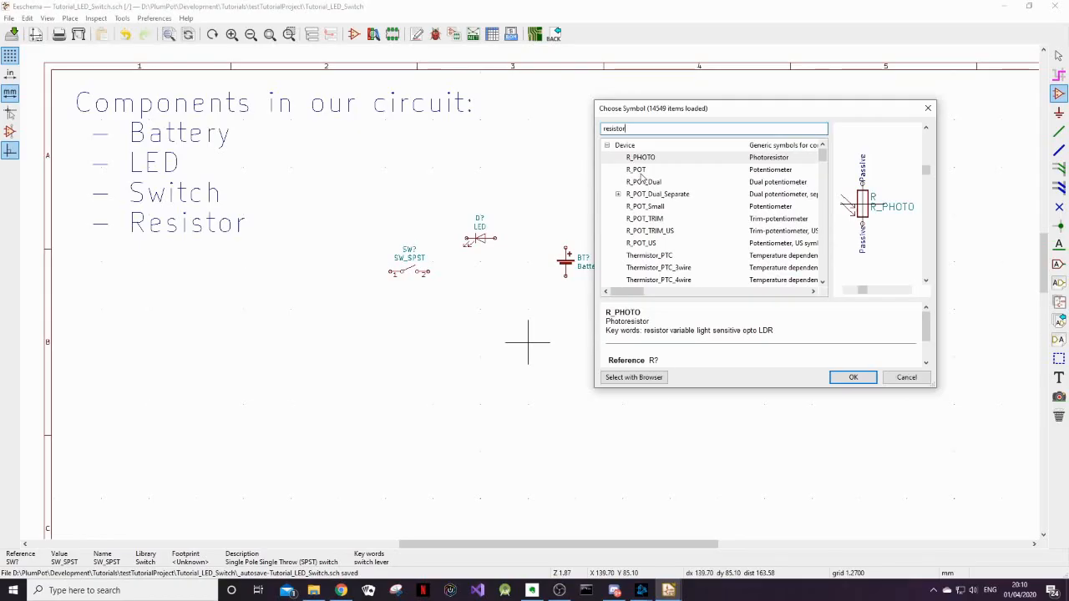
left_click(608, 145)
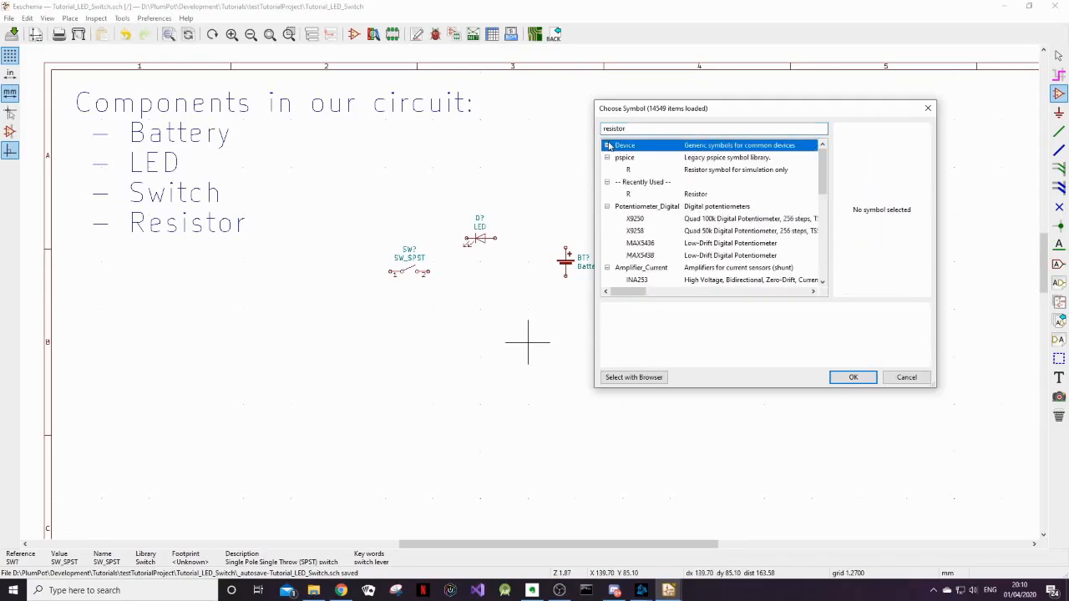
Compare the recently used R symbol with the pspice R and the light dependent resistors in Sensor_Optical
left_click(641, 195)
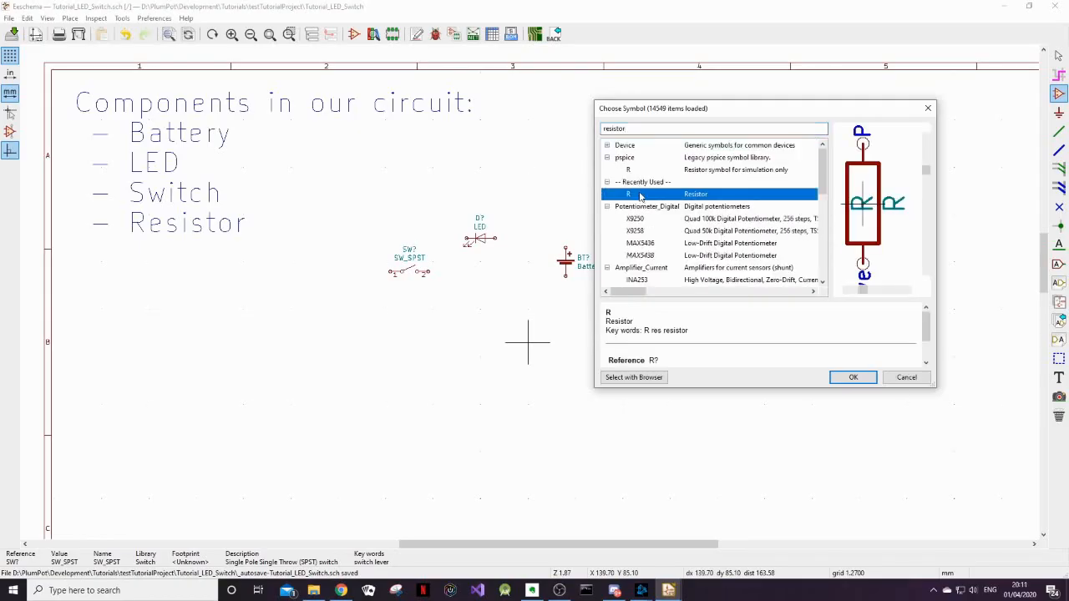
left_click(644, 170)
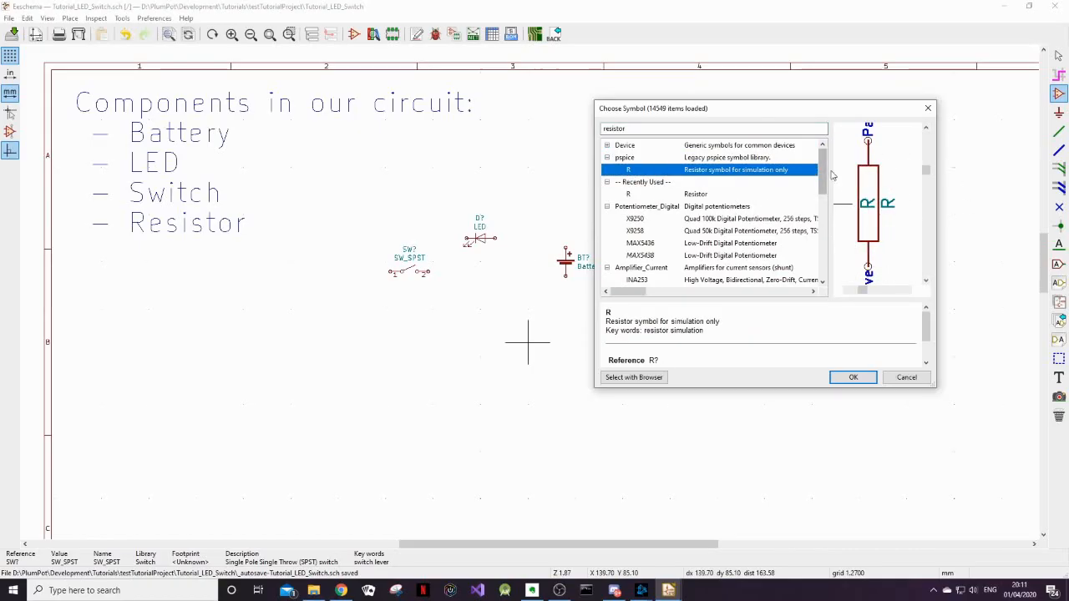
left_click_drag(825, 173, 824, 257)
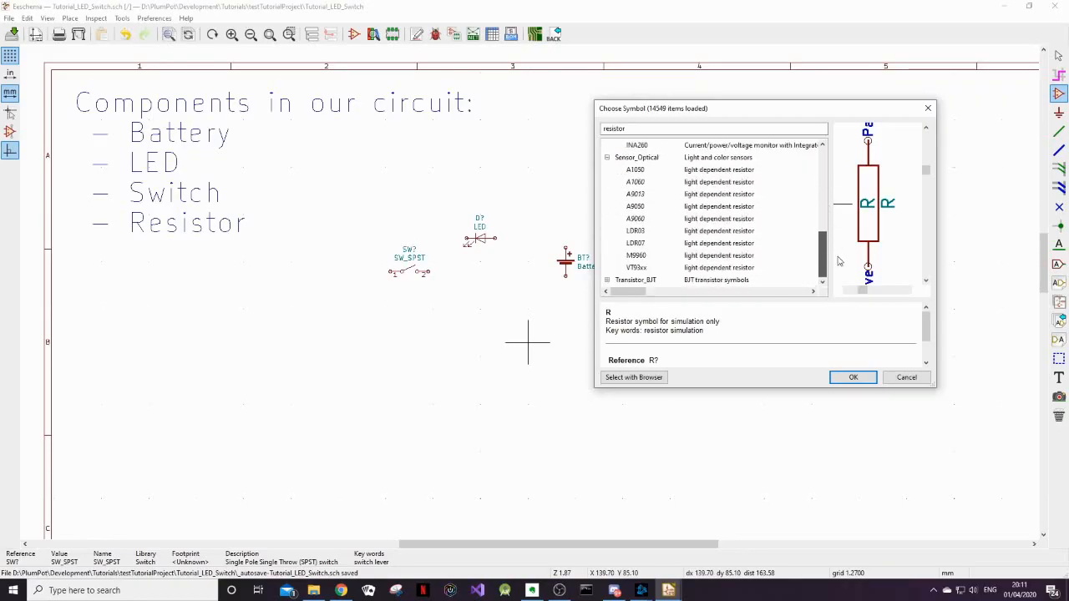
left_click(775, 208)
left_click(770, 182)
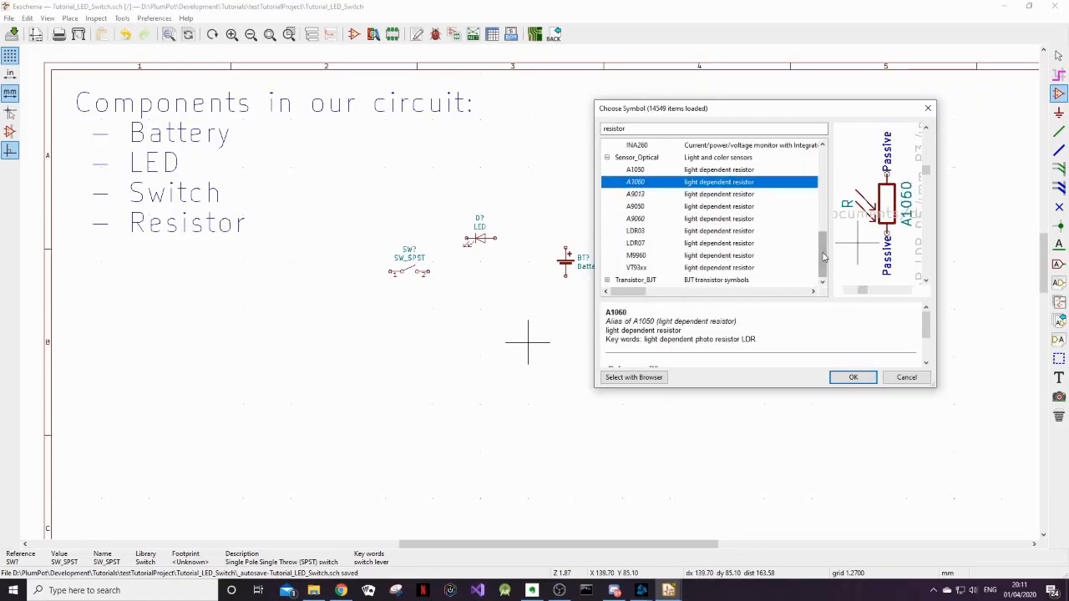
left_click_drag(824, 252, 817, 170)
left_click(790, 219)
Place the recently used R resistor symbol on the schematic, directly below the LED
left_click(716, 194)
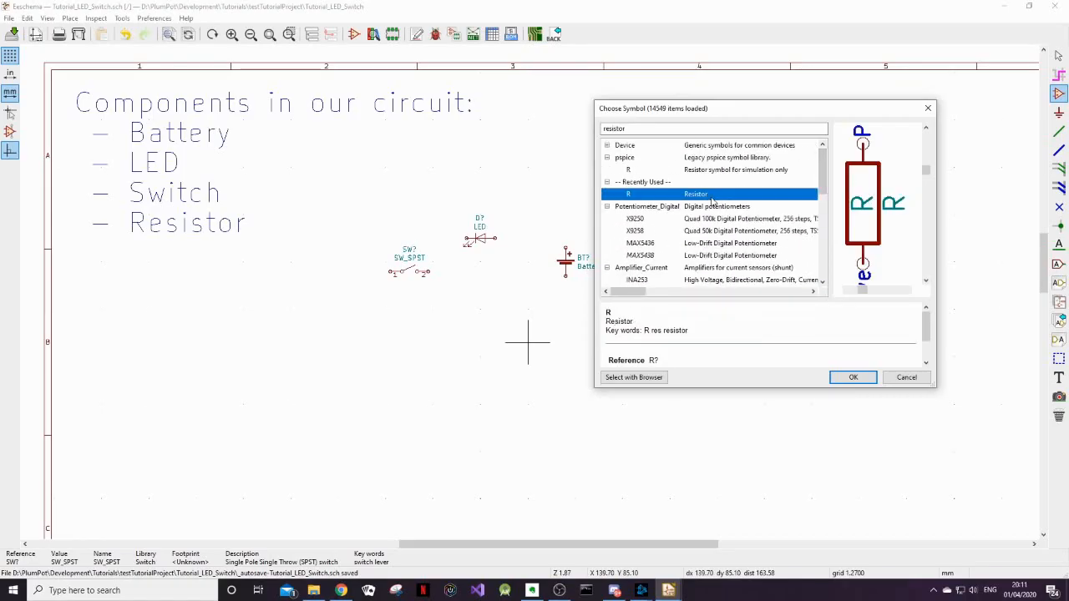
left_click(852, 376)
left_click(480, 319)
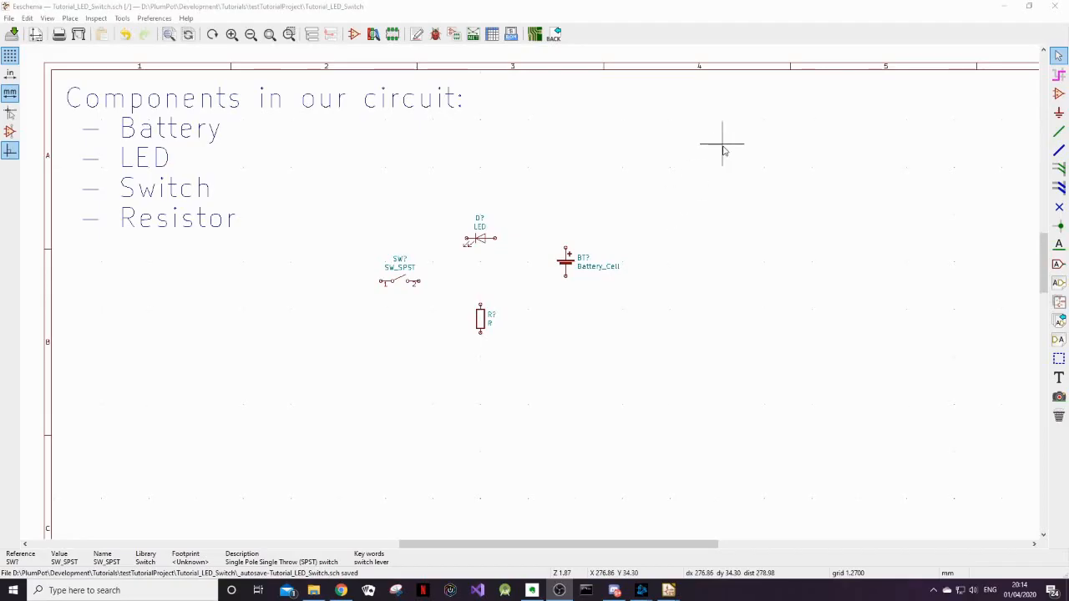
Move the battery cell below the components list and the switch slightly above and right of the battery
left_click(571, 272)
left_click(586, 287)
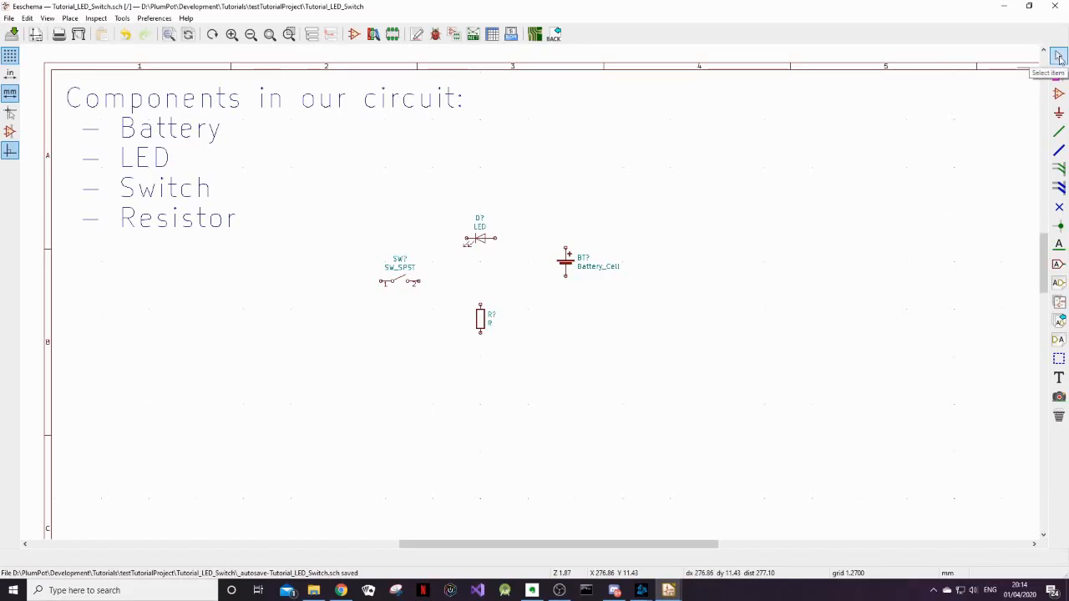
left_click(568, 264)
left_click_drag(566, 264, 575, 290)
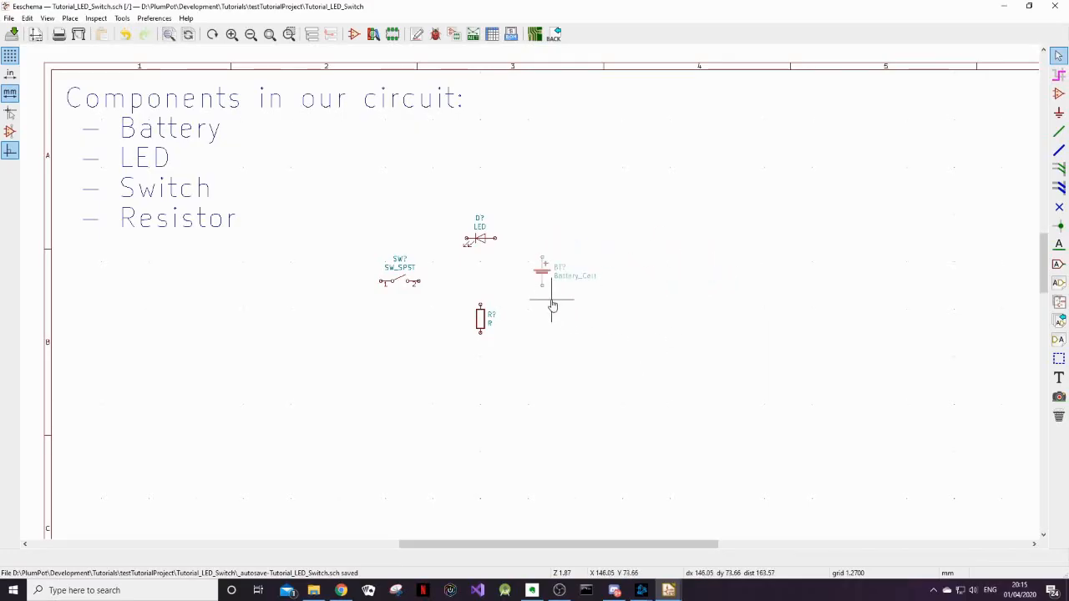
left_click(207, 384)
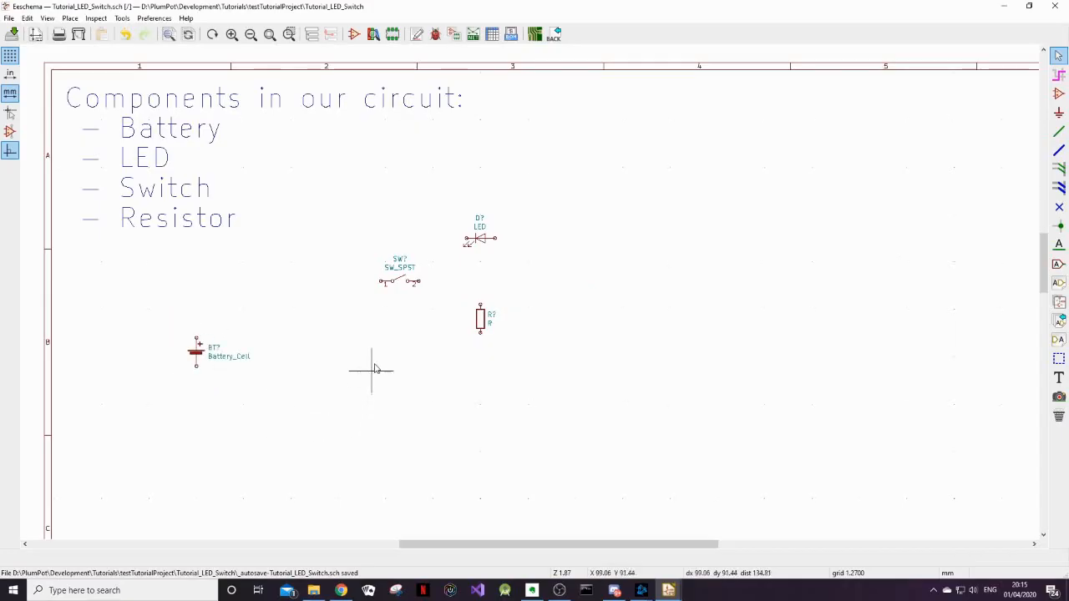
key("m")
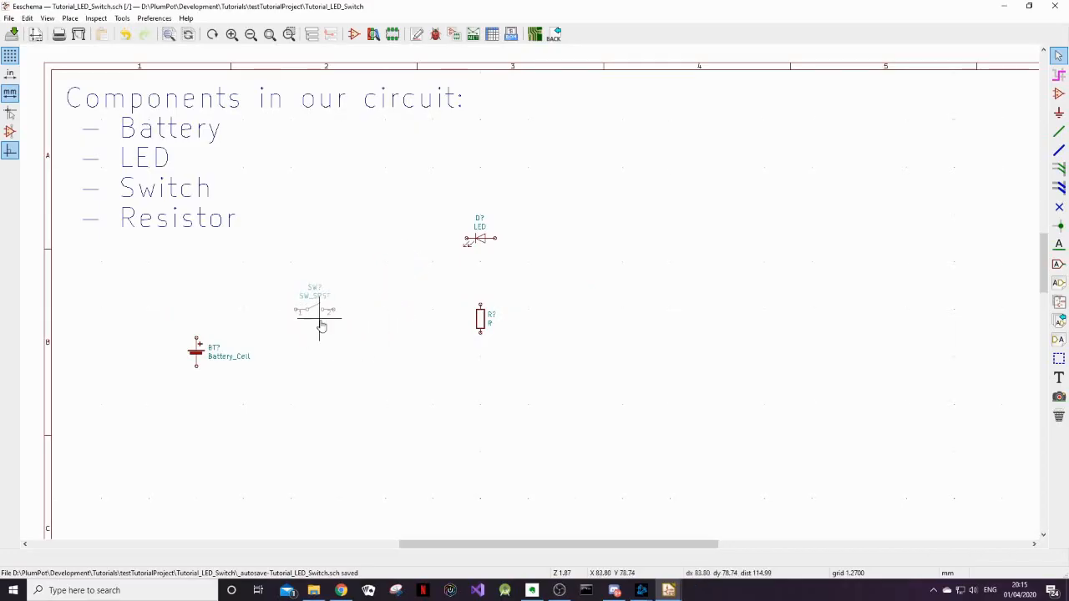
left_click(321, 325)
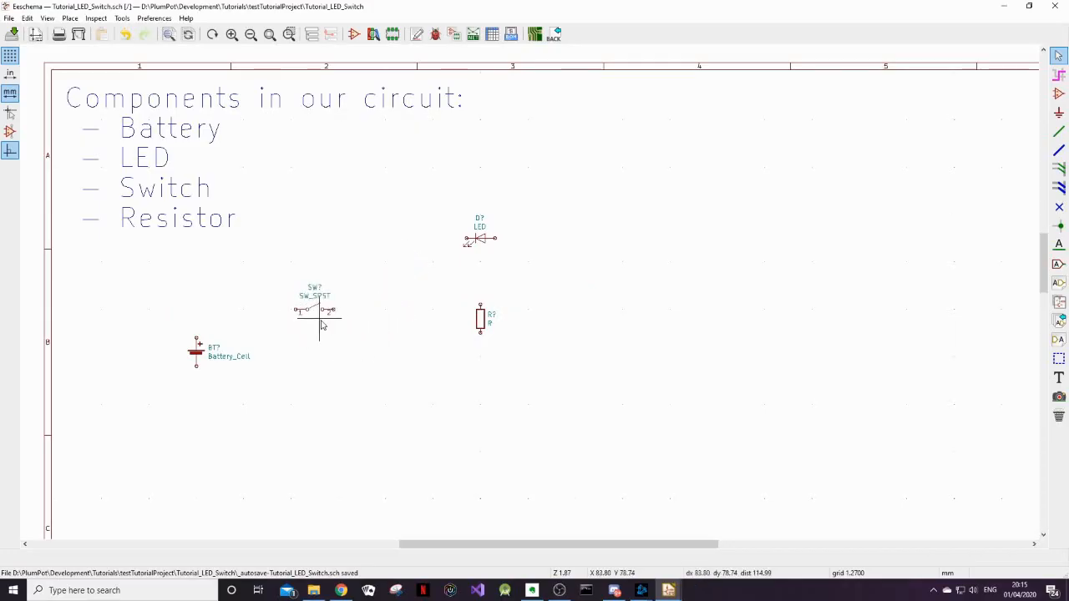
Rotate the resistor horizontally in line with the switch's right side, and move the LED below and right of it, rotated to point down
left_click(480, 319)
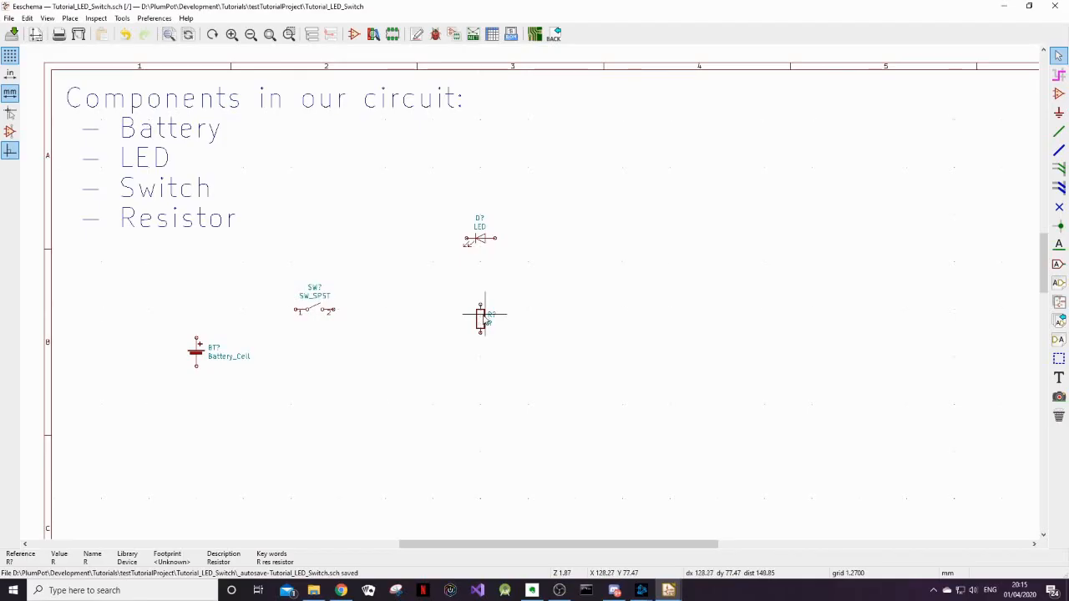
left_click_drag(480, 317, 412, 346)
key("r")
key("r")
key("r")
key("r")
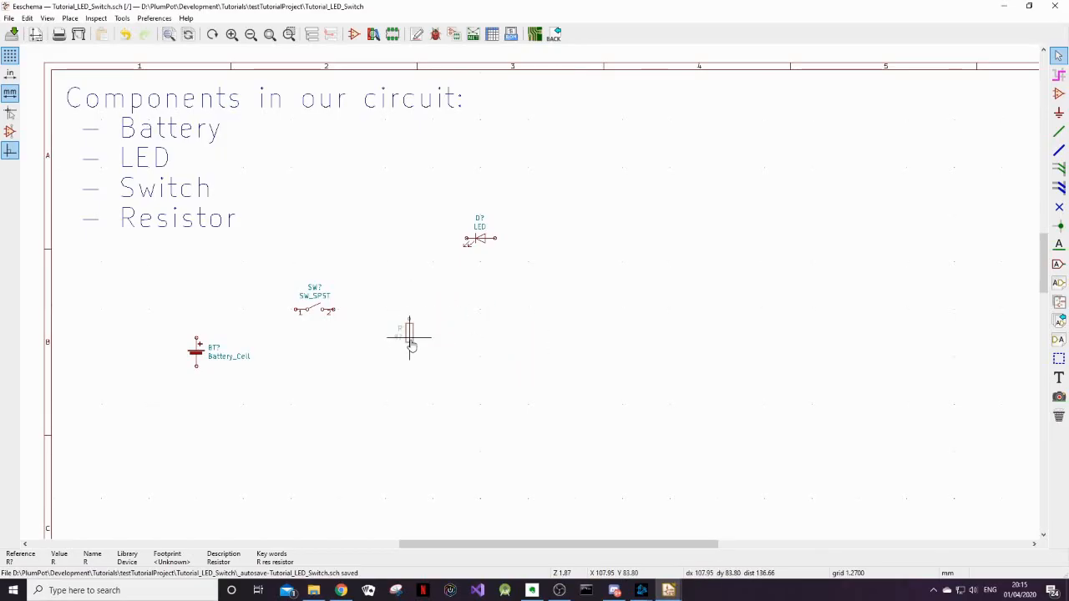
key("r")
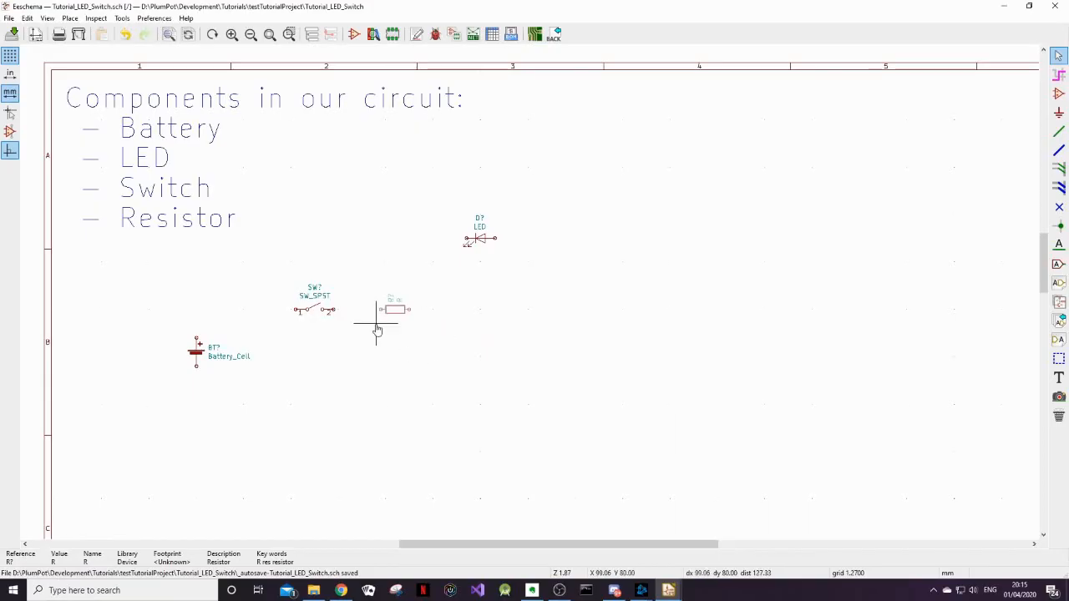
left_click(376, 327)
key("r")
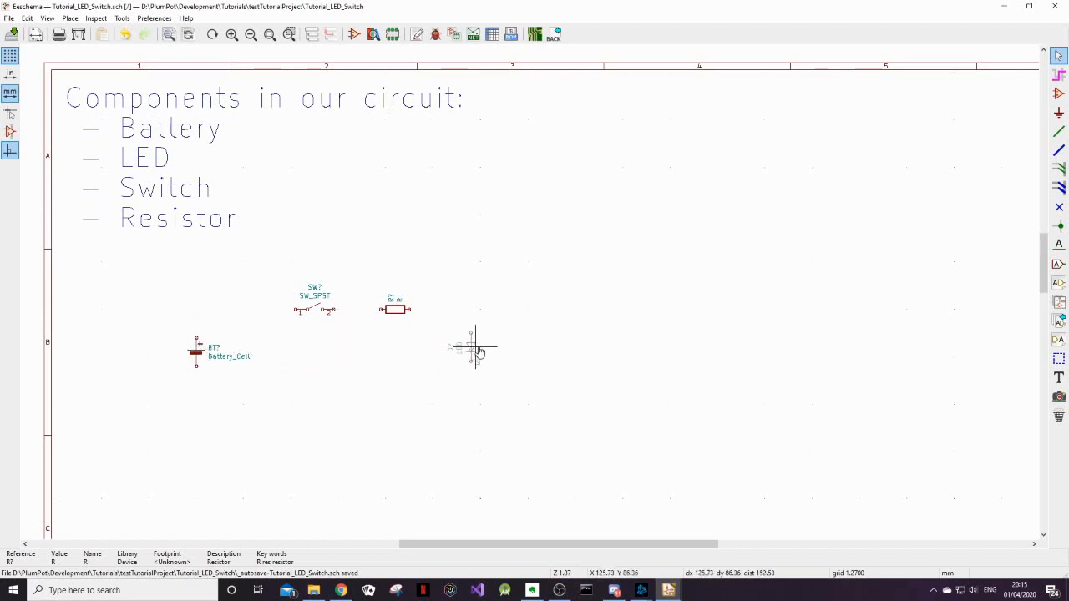
left_click(483, 349)
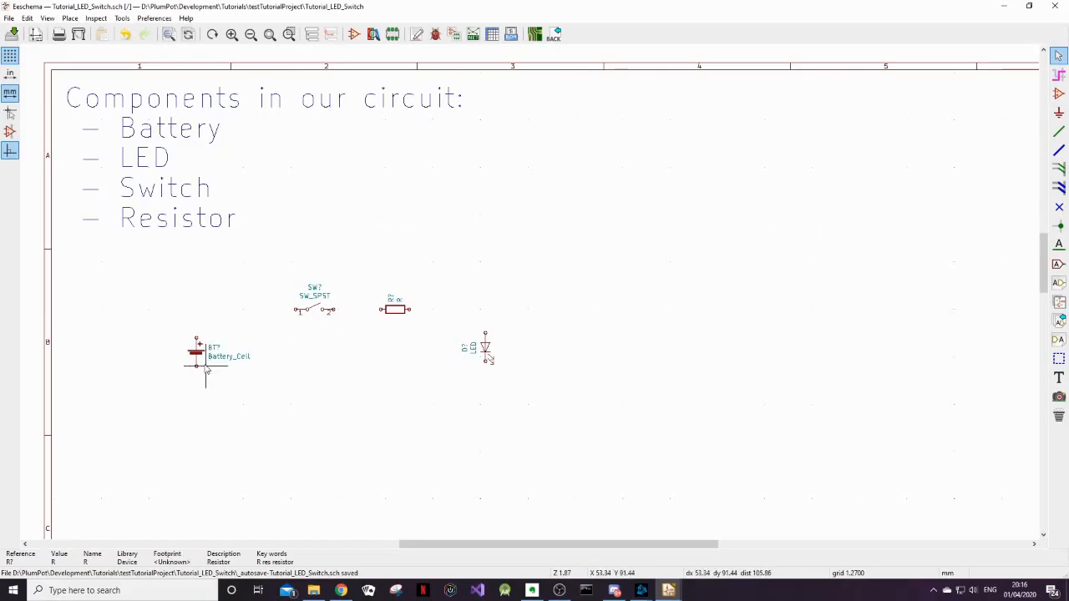
Wire the battery's positive terminal to switch pin 1, switch pin 2 to the resistor, and the resistor to the LED's upper pin
left_click(1059, 132)
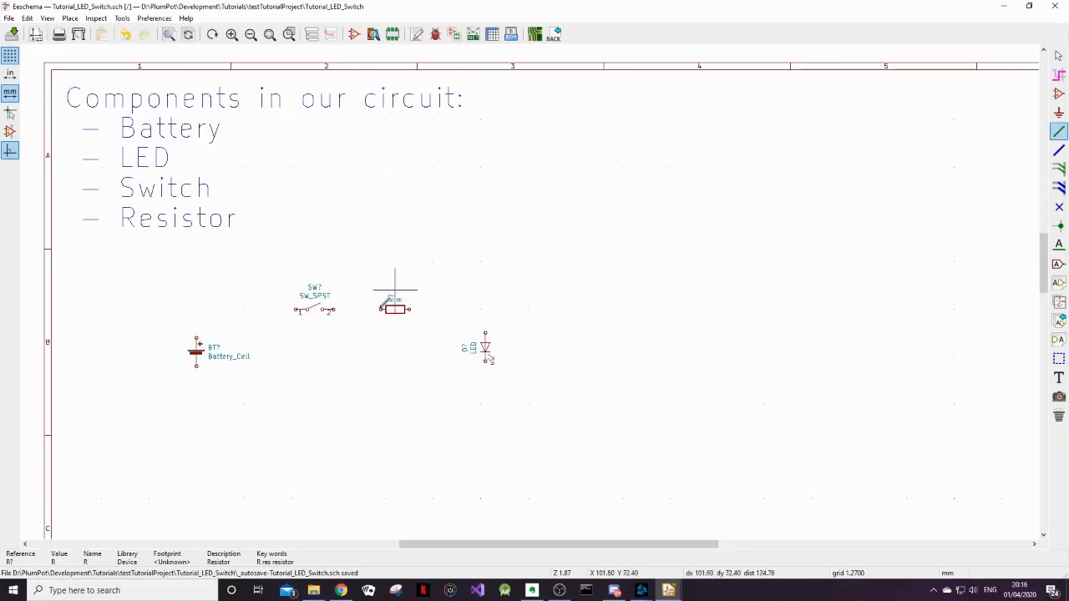
left_click(197, 329)
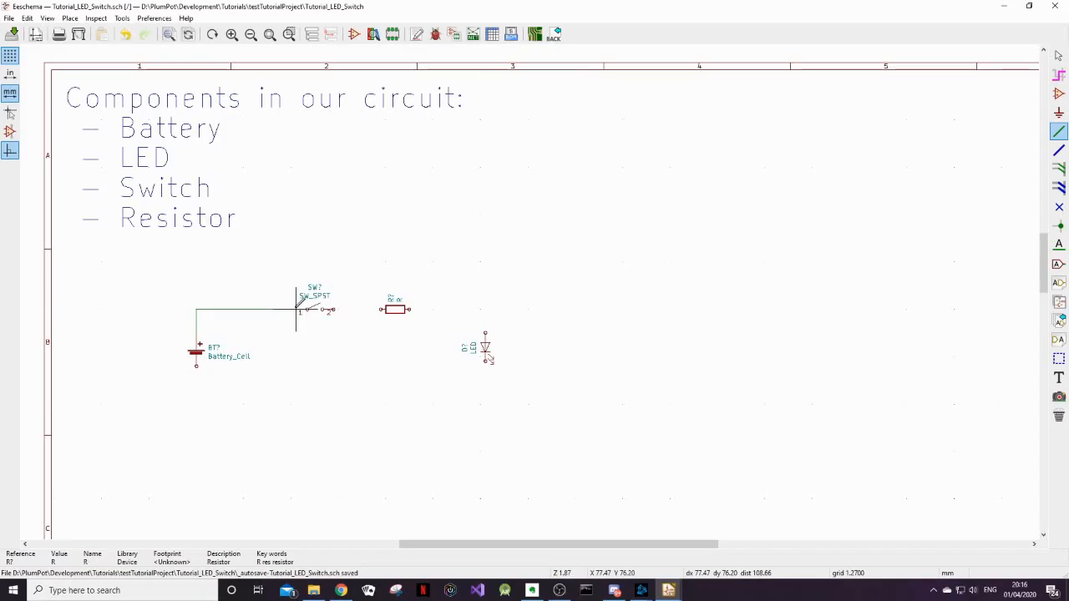
left_click(298, 307)
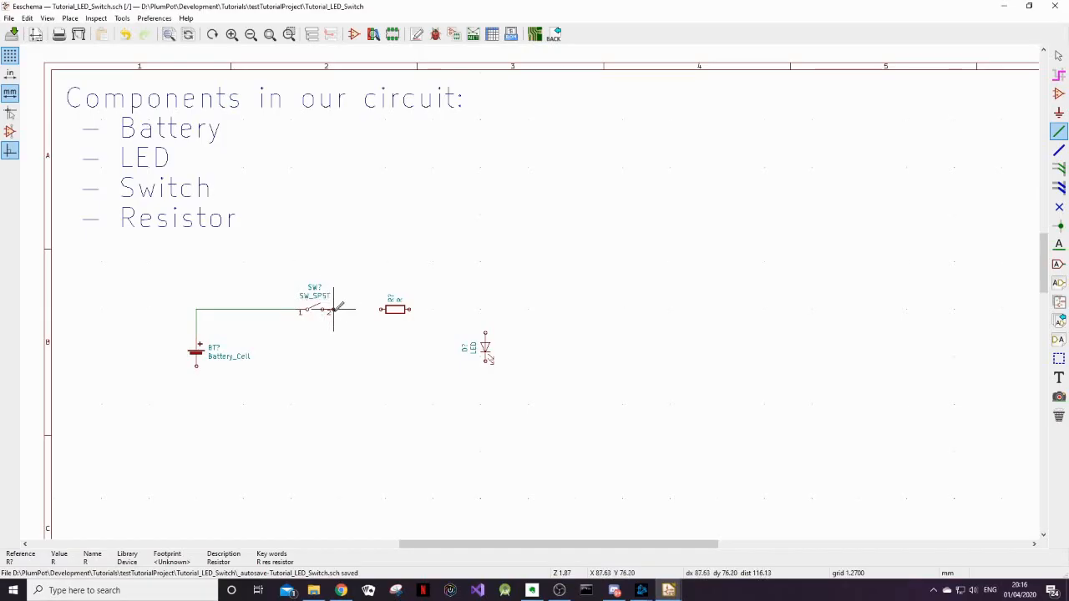
left_click(409, 309)
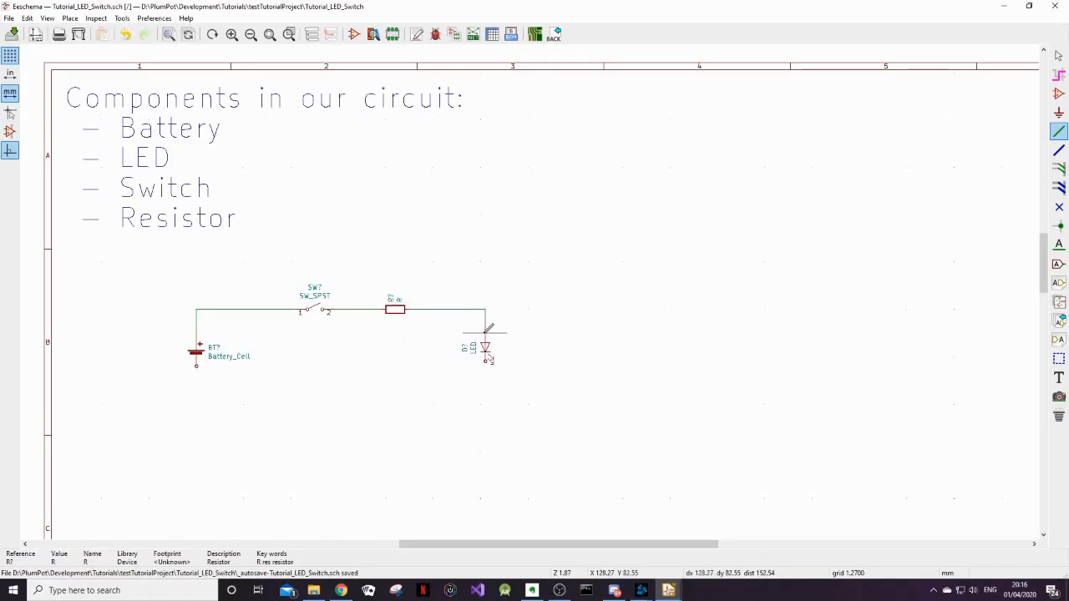
Wire the LED's lower pin back to the battery's negative terminal, routing the wire below both components to close the loop
left_click(487, 360)
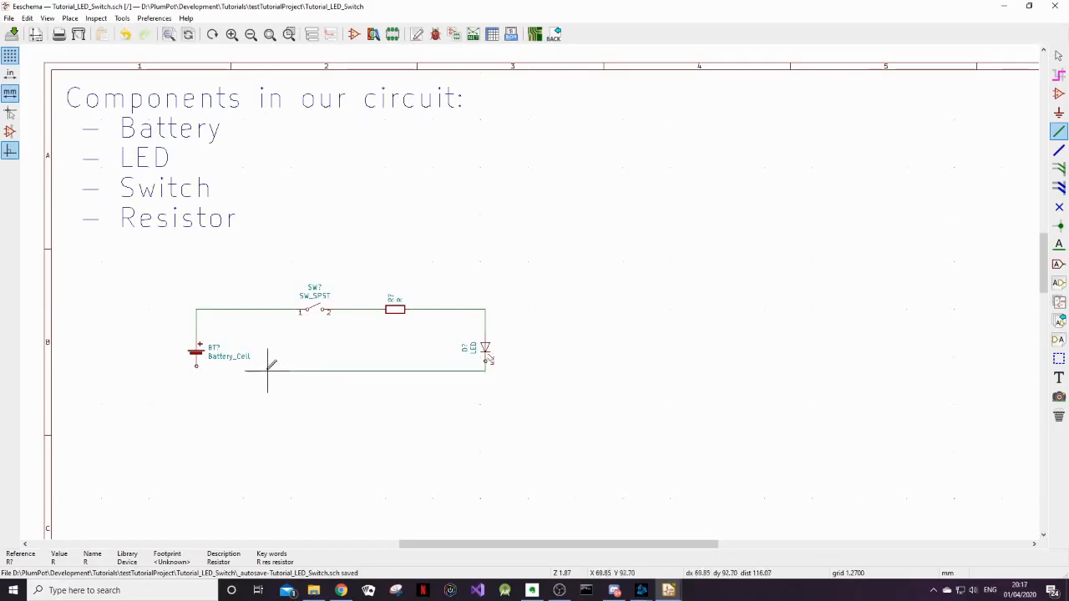
left_click(197, 394)
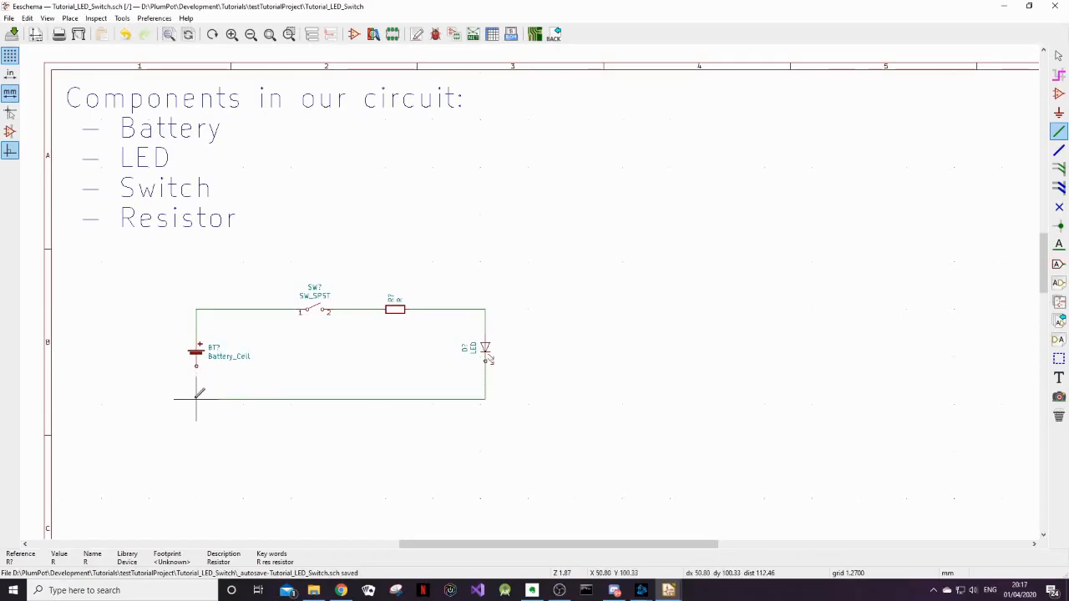
left_click(197, 361)
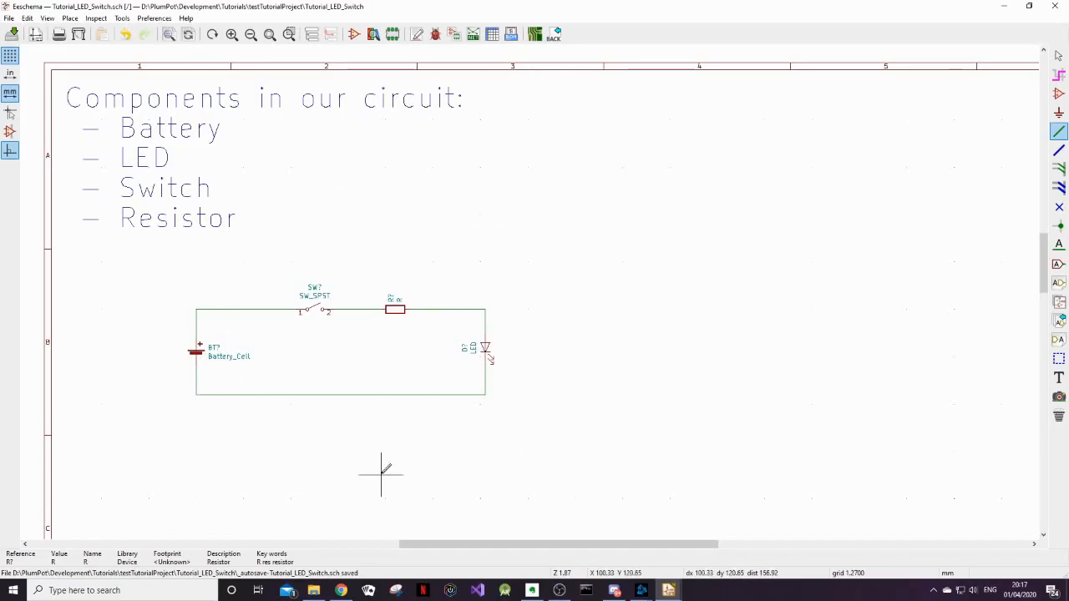
left_click(1057, 56)
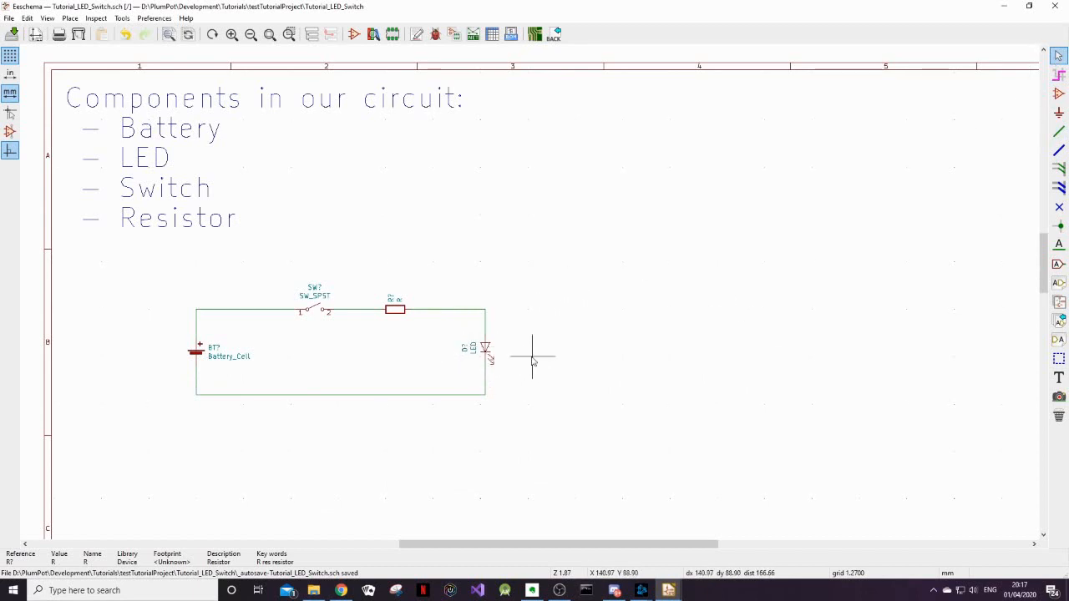
Rotate the LED by 180 degrees within the loop so that it points up
key("w")
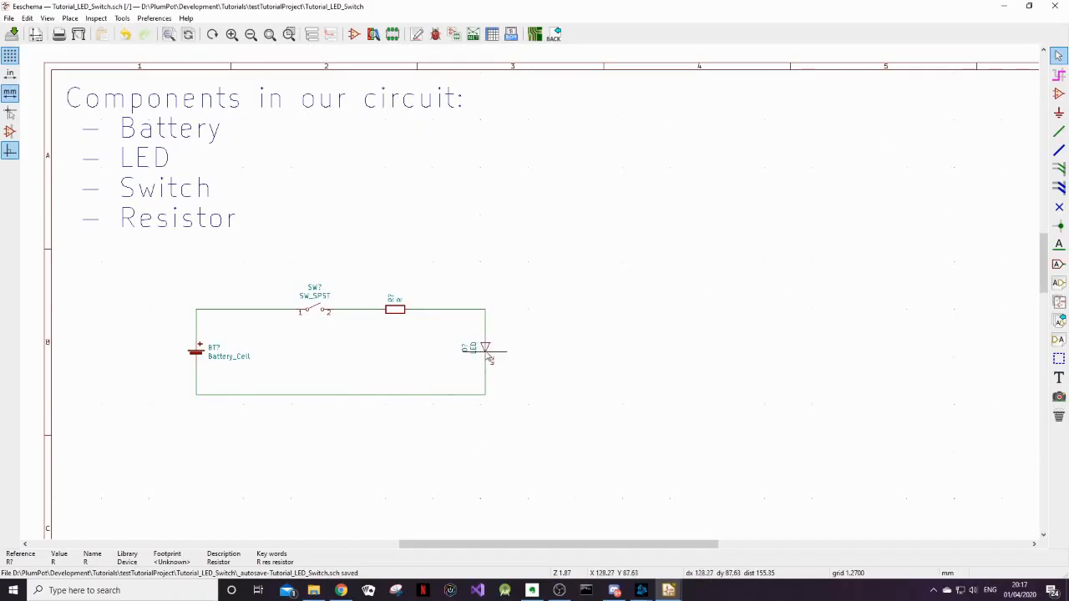
left_click(485, 349)
left_click(532, 382)
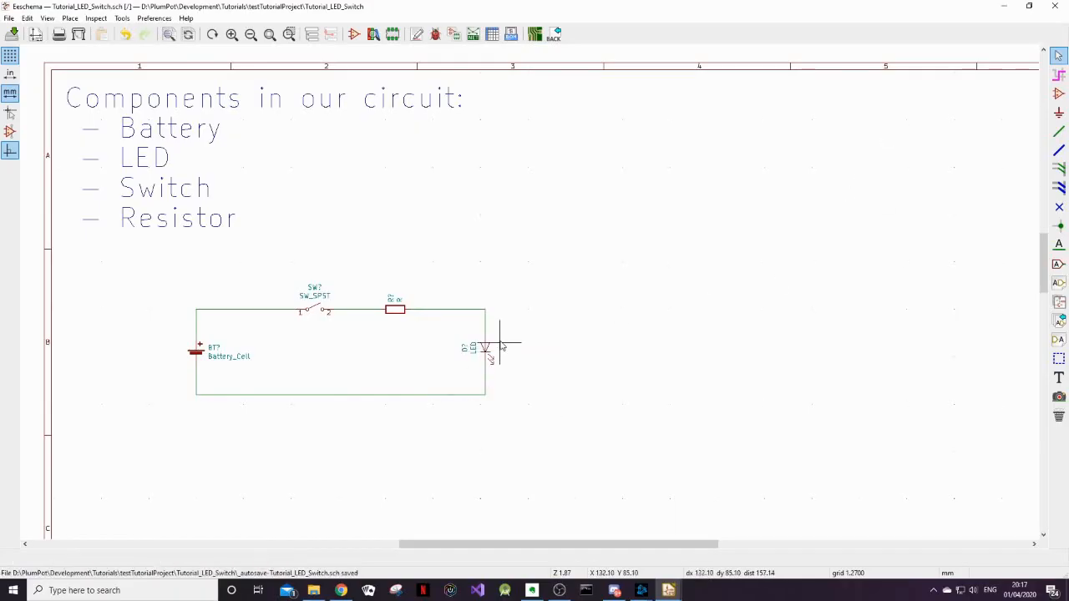
key("r")
left_click(468, 355)
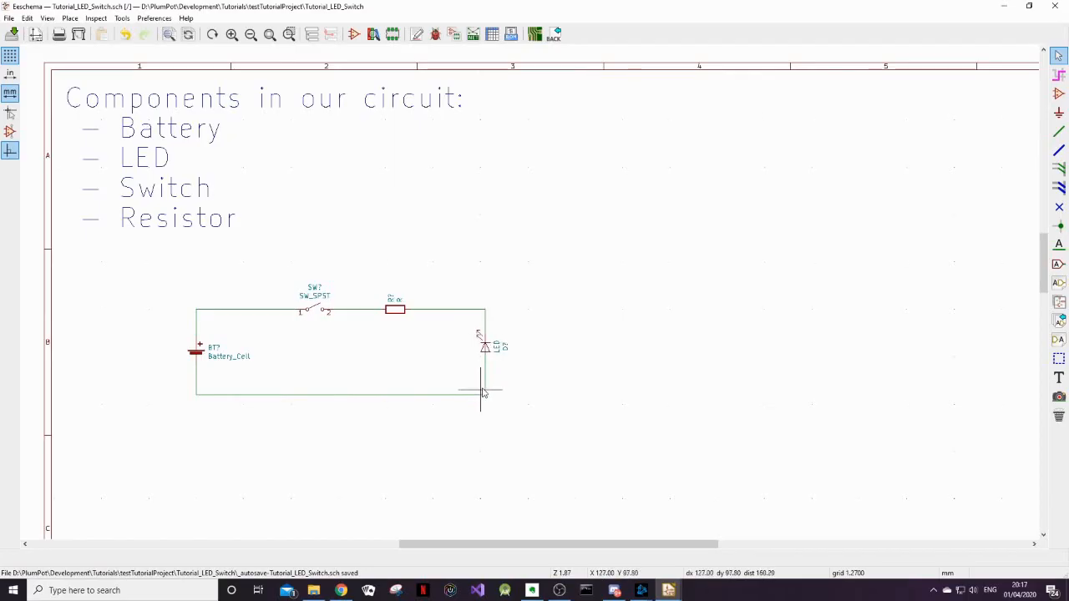
Turn the LED around to point down again and place it back in the gap of the loop
left_click(486, 347)
left_click_drag(542, 348, 457, 352)
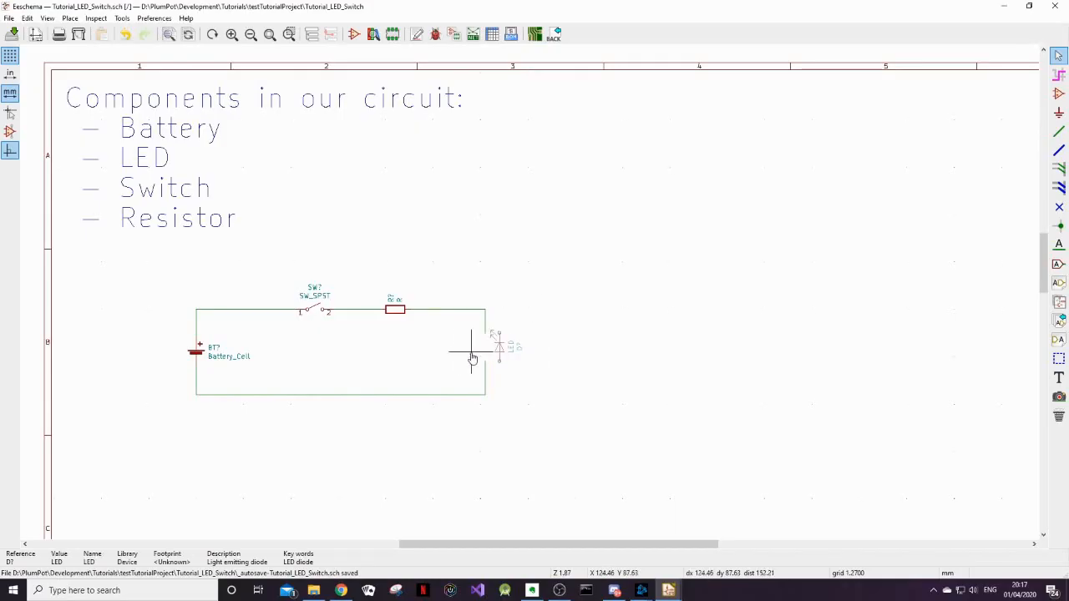
key("r")
key("r")
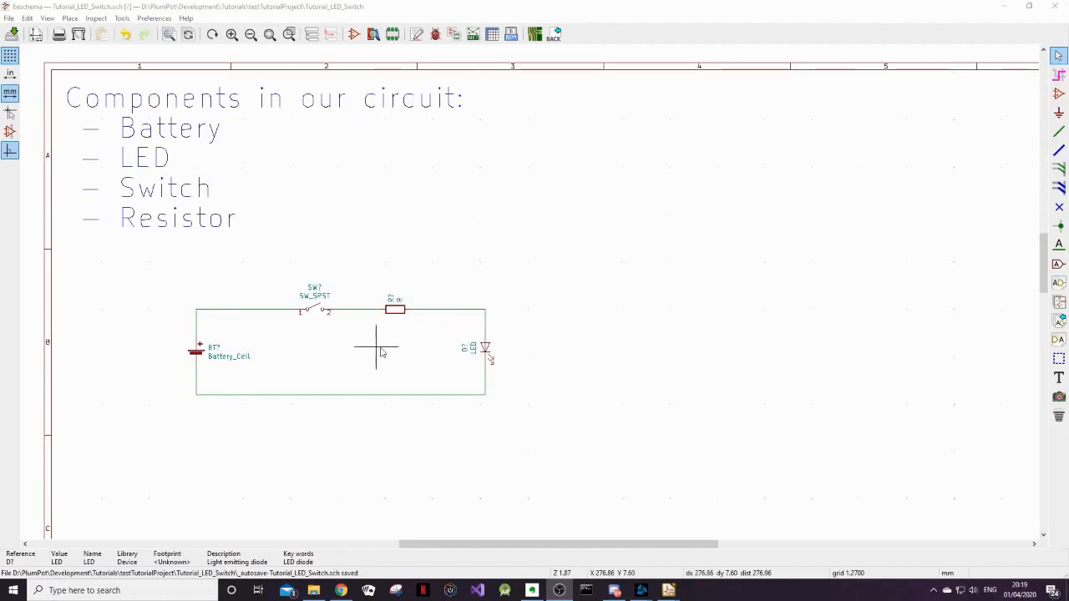
Annotate the entire schematic, keeping existing annotations, sorting components by X position and using the first free number after 0
scroll(268, 329, "up", 1)
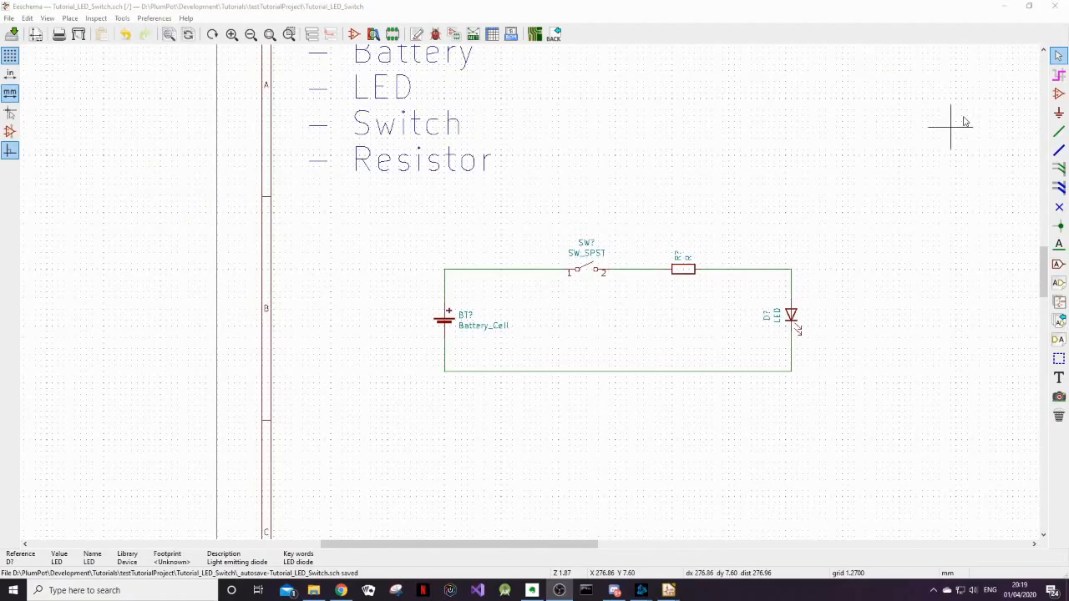
middle_click_drag(922, 201, 771, 231)
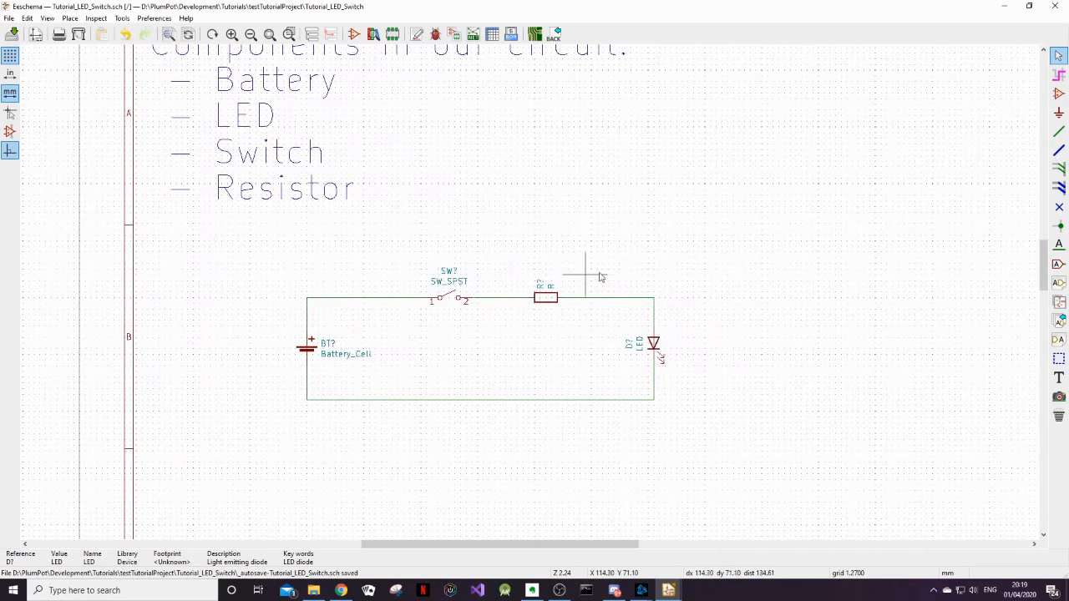
mouse_move(710, 341)
middle_mouse_down()
mouse_move(680, 353)
mouse_move(686, 371)
mouse_move(679, 357)
middle_mouse_up()
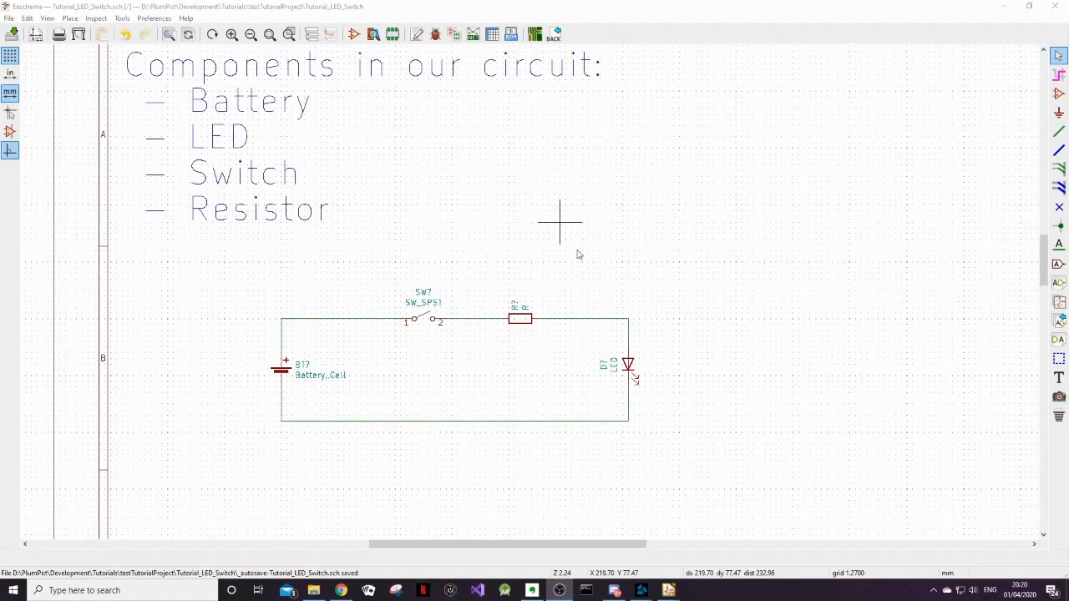
left_click(122, 19)
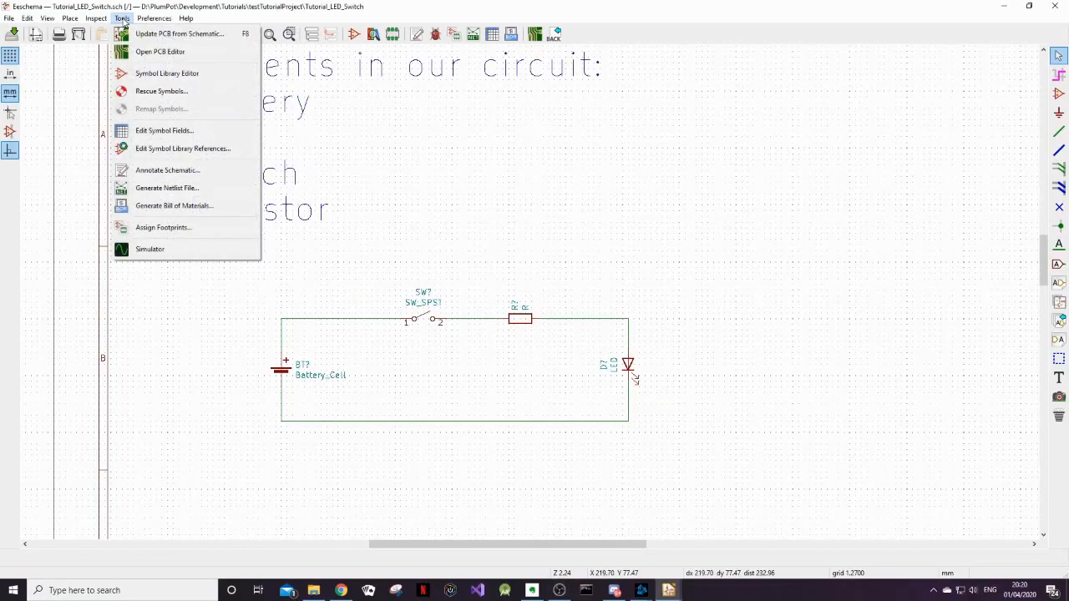
left_click(233, 170)
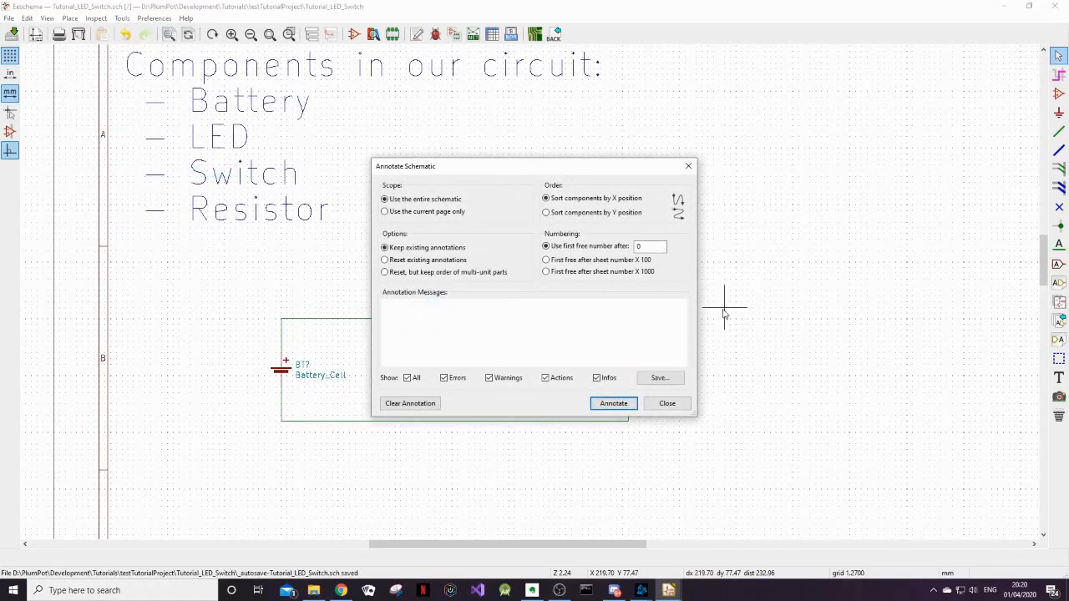
left_click(715, 431)
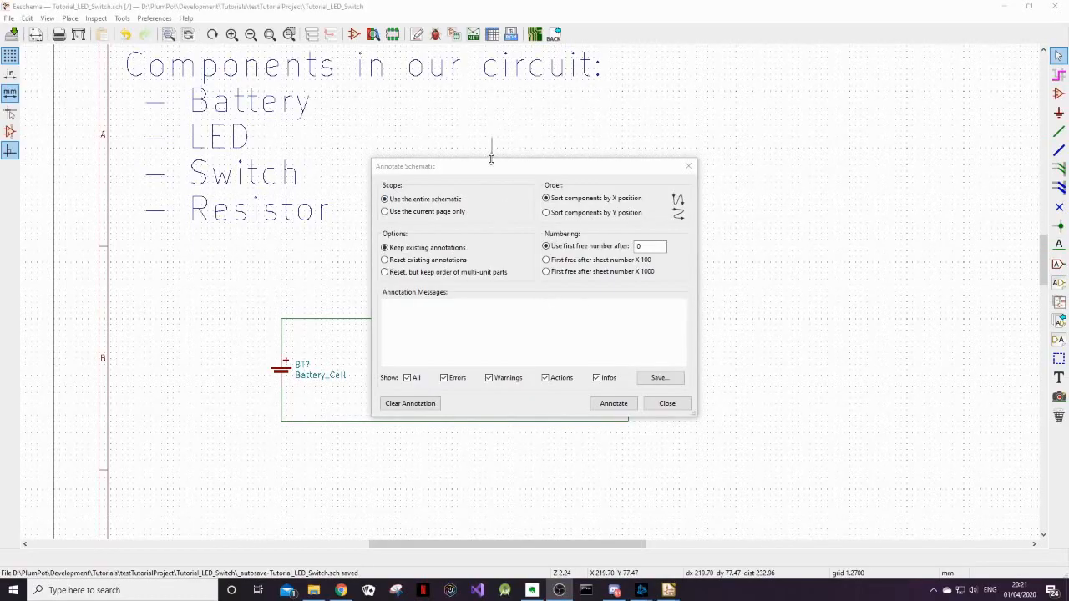
mouse_move(493, 170)
left_mouse_down()
mouse_move(766, 95)
mouse_move(766, 60)
left_mouse_up()
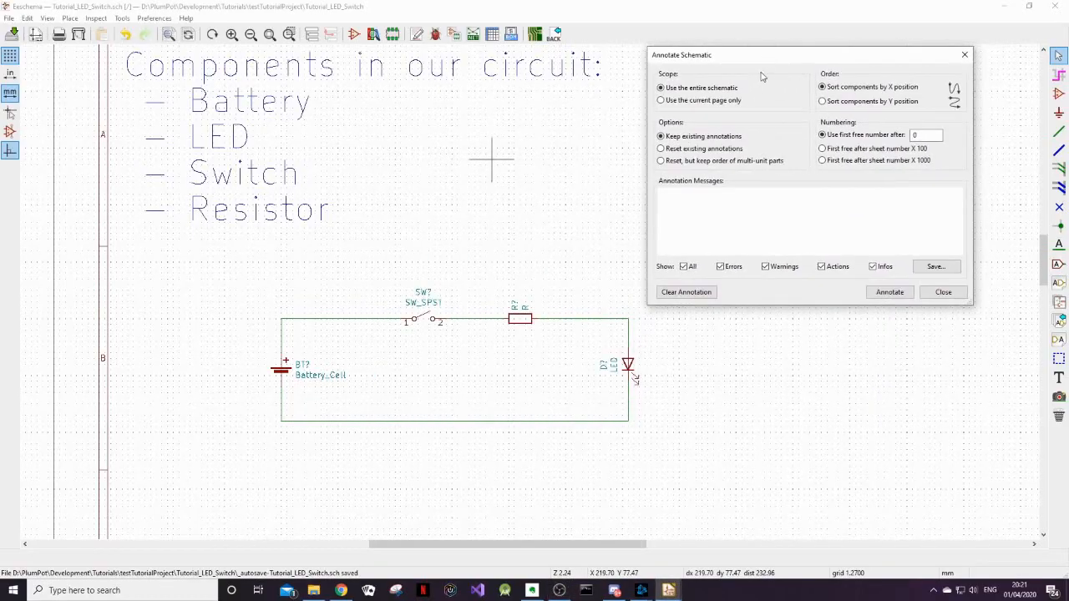
left_click(890, 292)
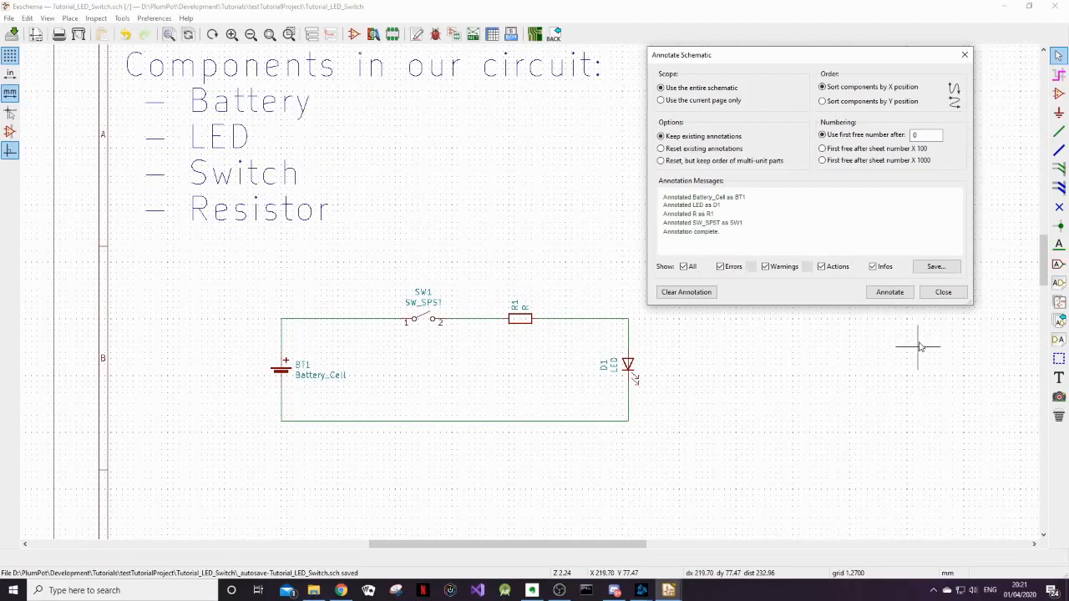
left_click(943, 294)
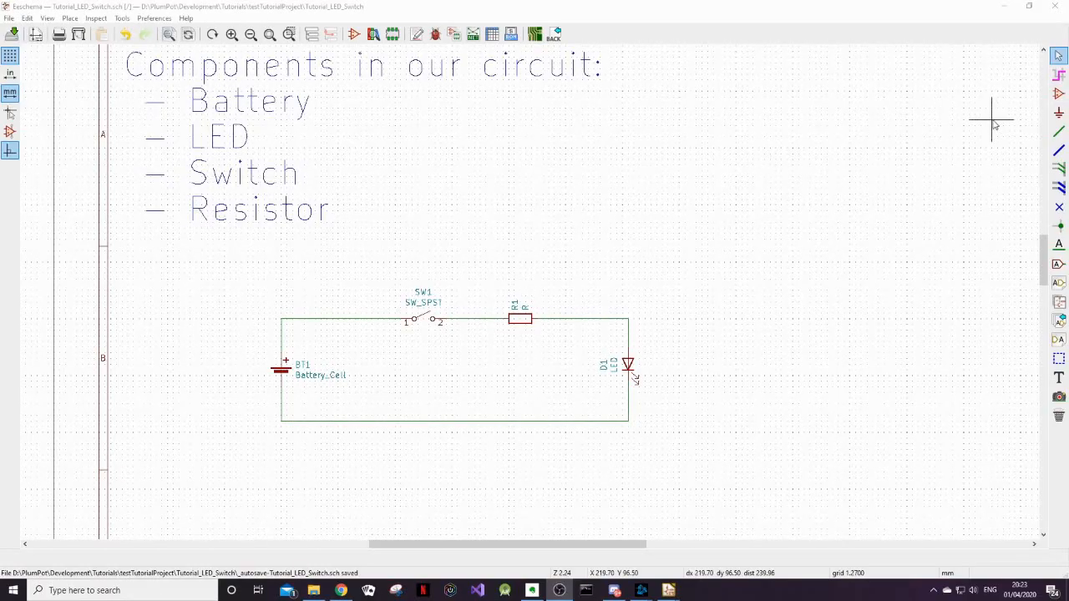
Place a +5V power symbol on the wire corner above the battery's positive terminal
left_click(1058, 112)
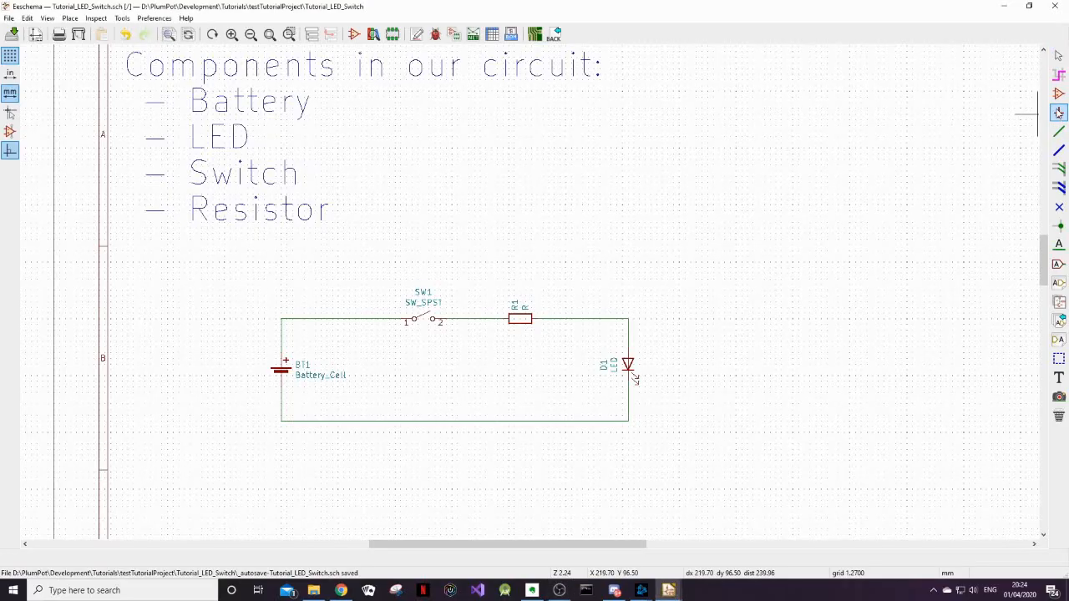
left_click(538, 164)
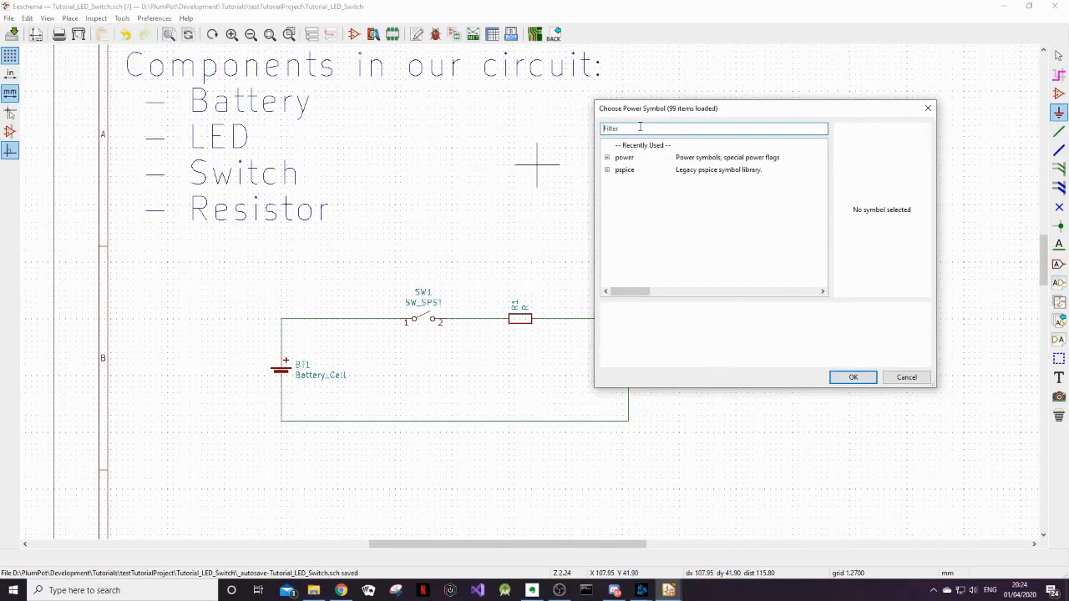
type("5v")
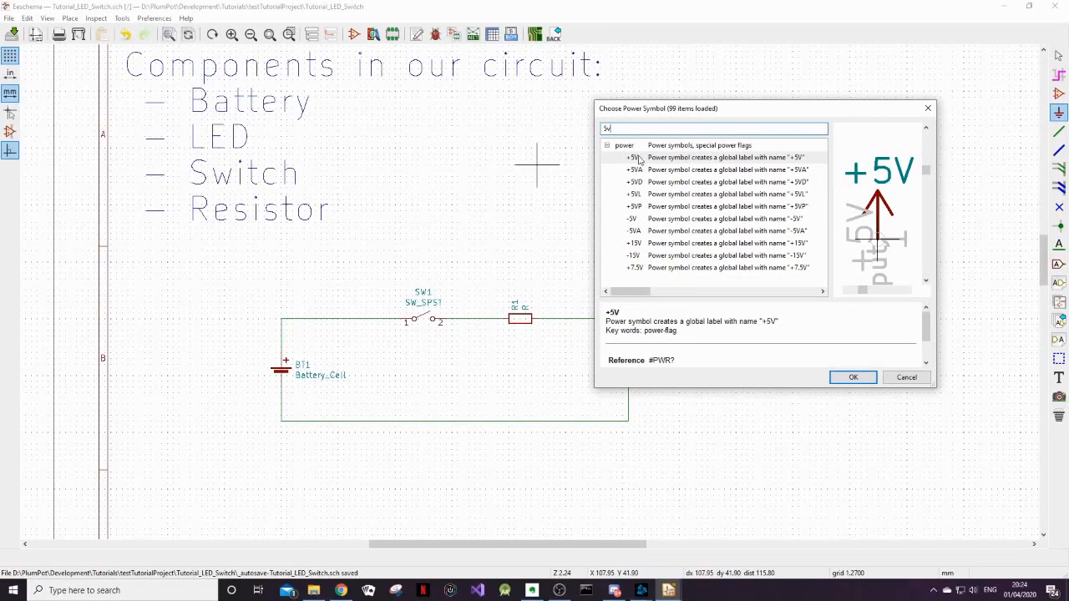
left_click(645, 159)
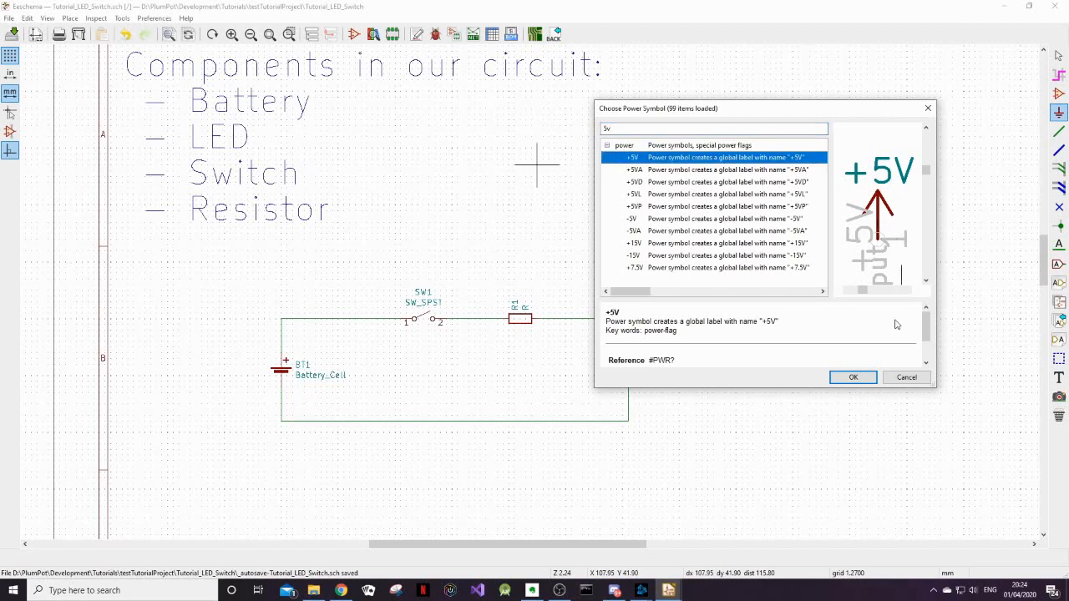
left_click(869, 376)
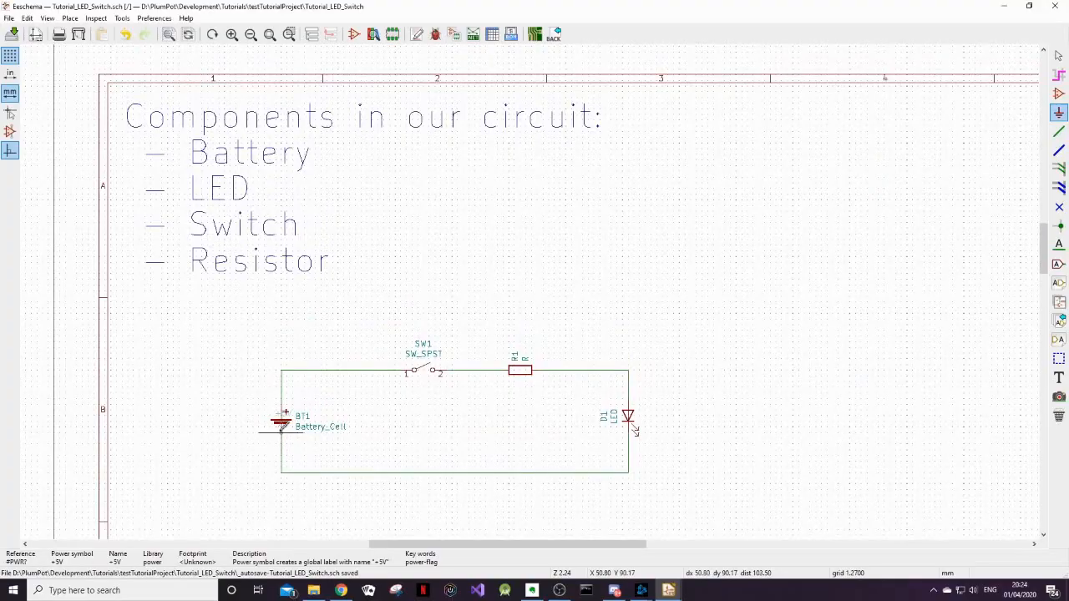
left_click(283, 367)
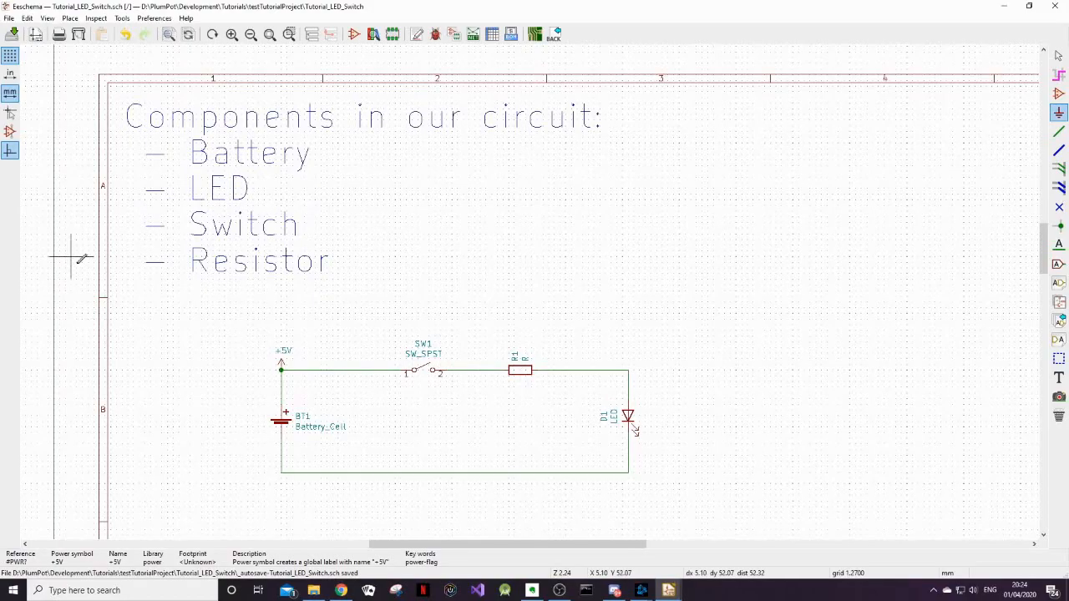
Place a GND power symbol in the free area just below the battery's side of the loop
scroll(530, 287, "down", 4)
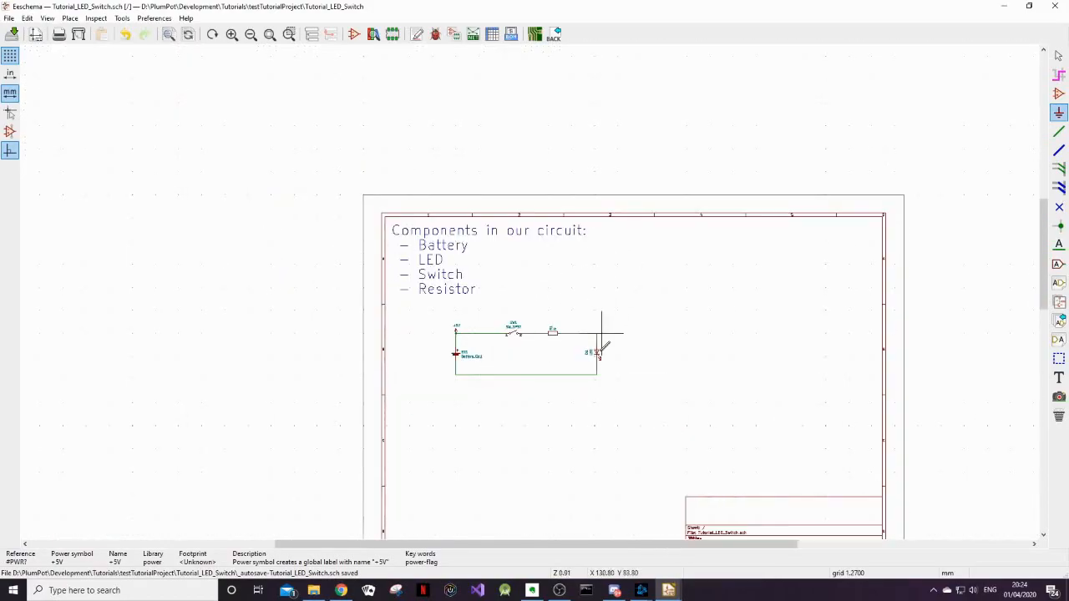
scroll(684, 172, "up", 1)
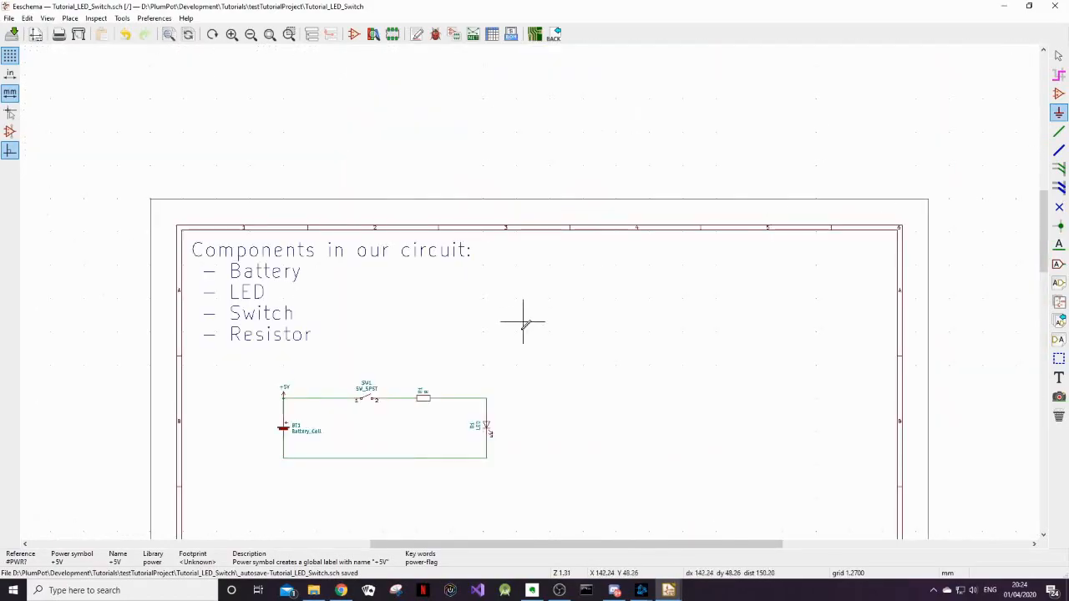
scroll(566, 432, "up", 1)
middle_click_drag(573, 162, 602, 234)
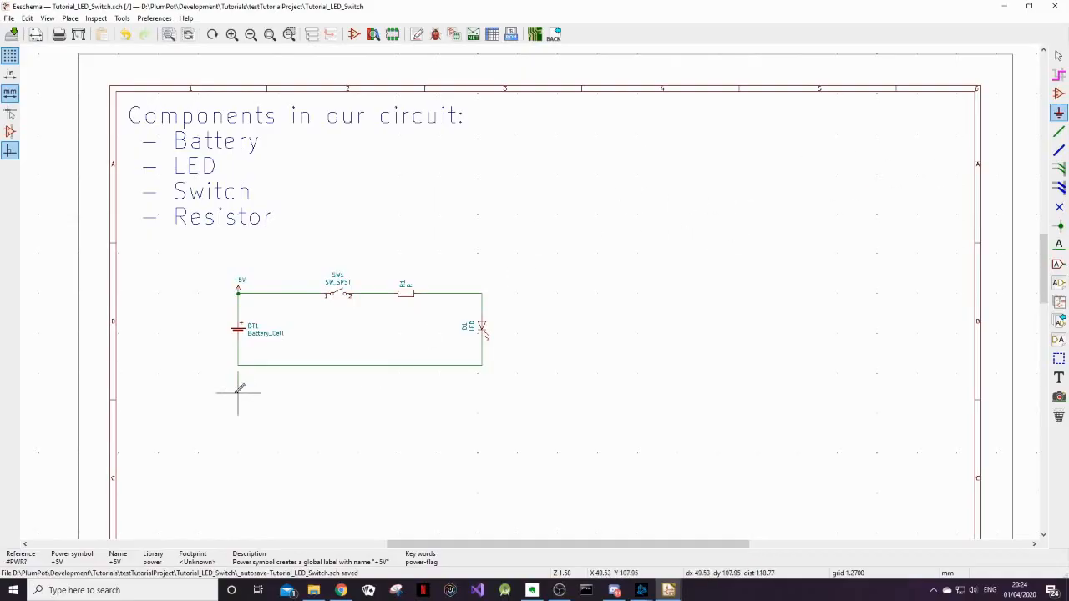
left_click(608, 248)
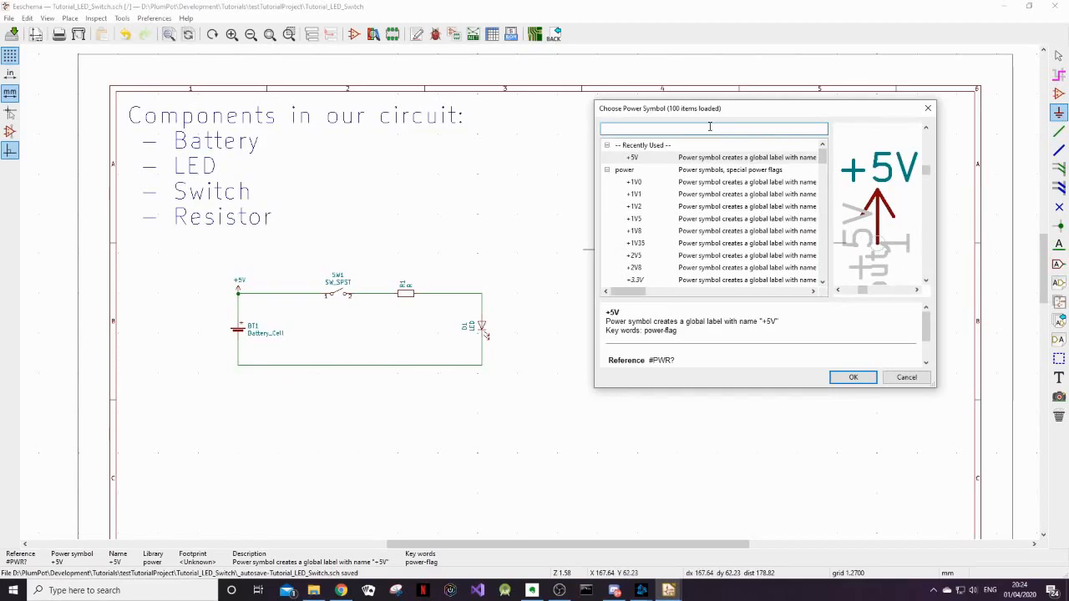
type("gnd")
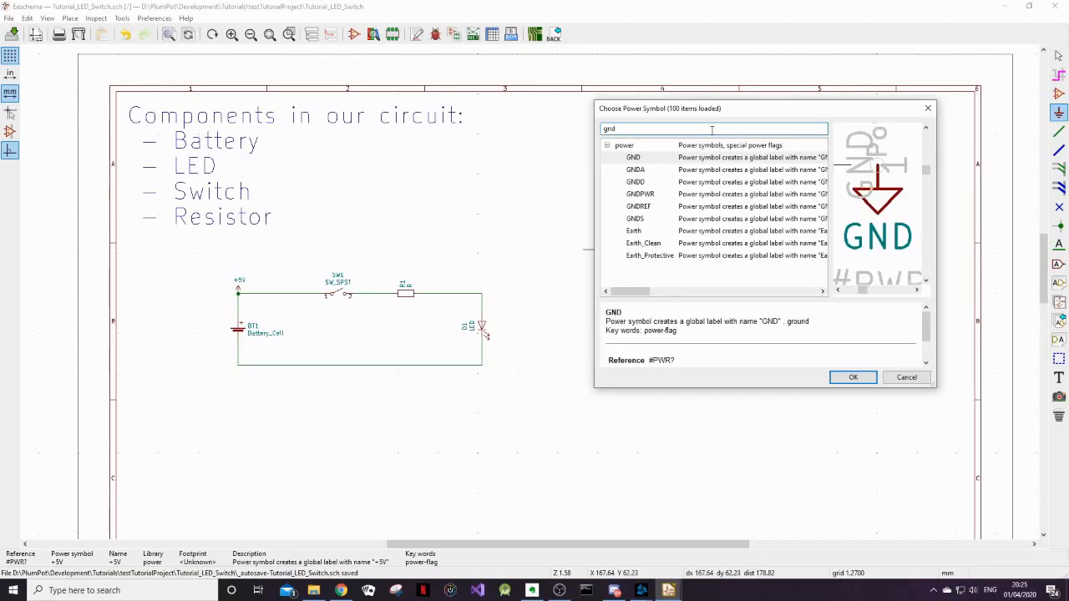
left_click(654, 159)
left_click(855, 376)
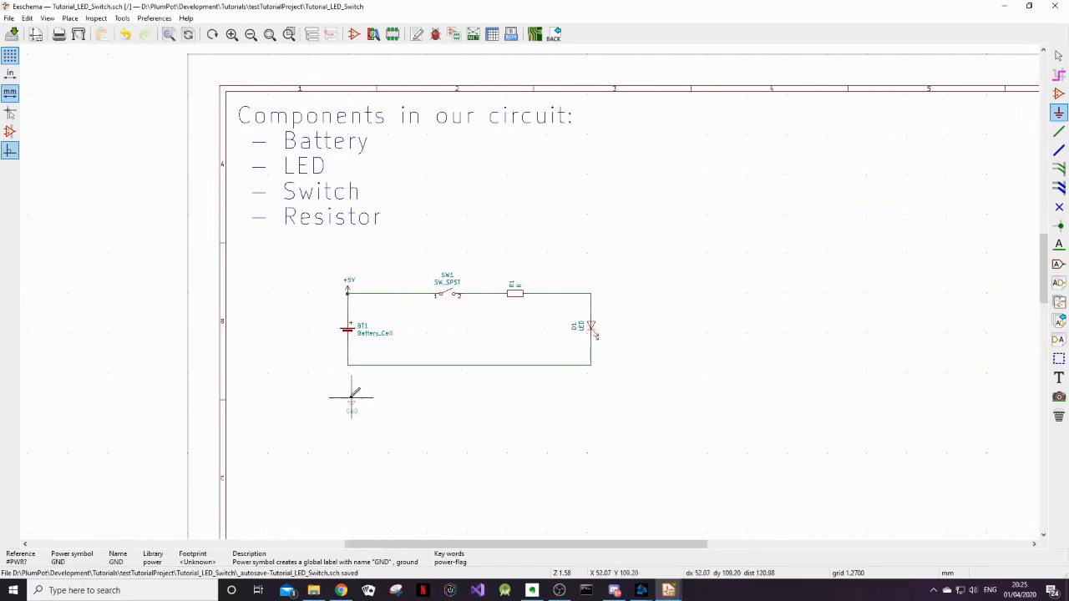
left_click(372, 402)
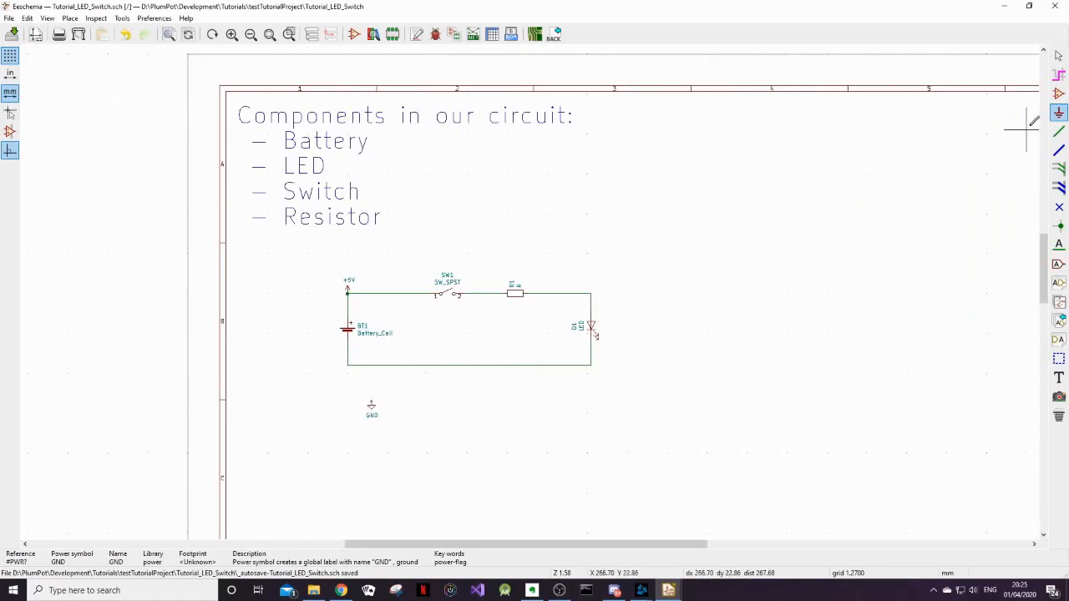
left_click(1058, 56)
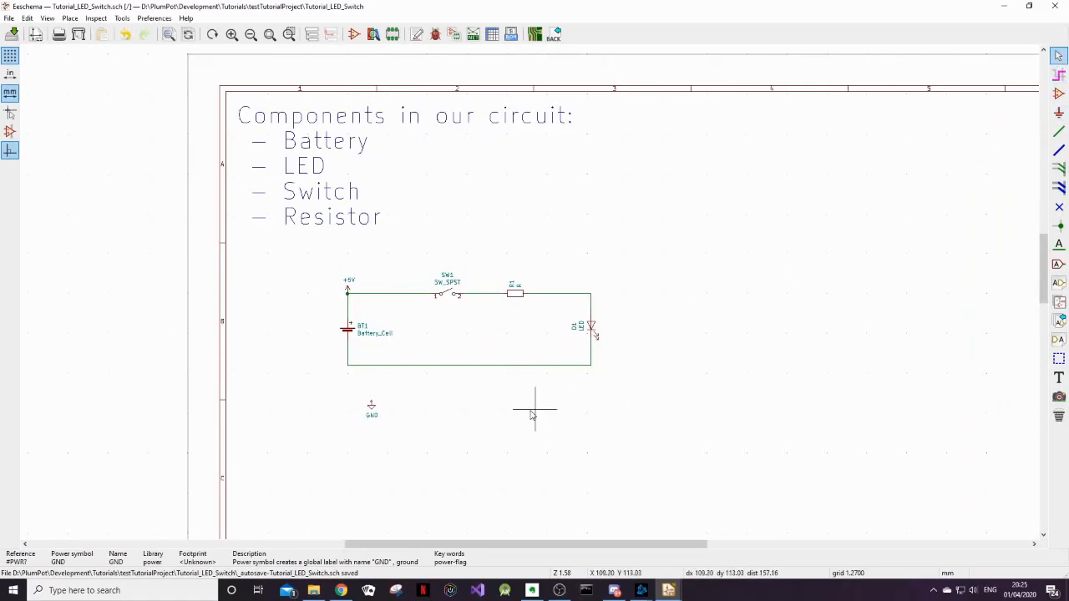
Move the GND symbol onto the wire corner below the battery's negative terminal
scroll(370, 430, "up", 1)
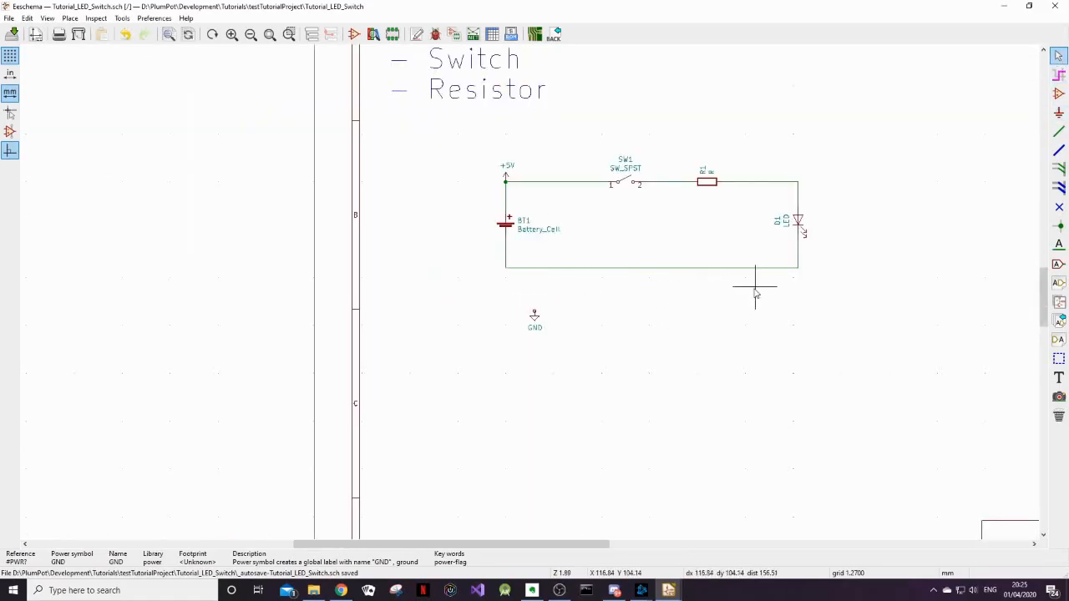
scroll(755, 288, "up", 1)
left_click_drag(237, 373, 302, 297)
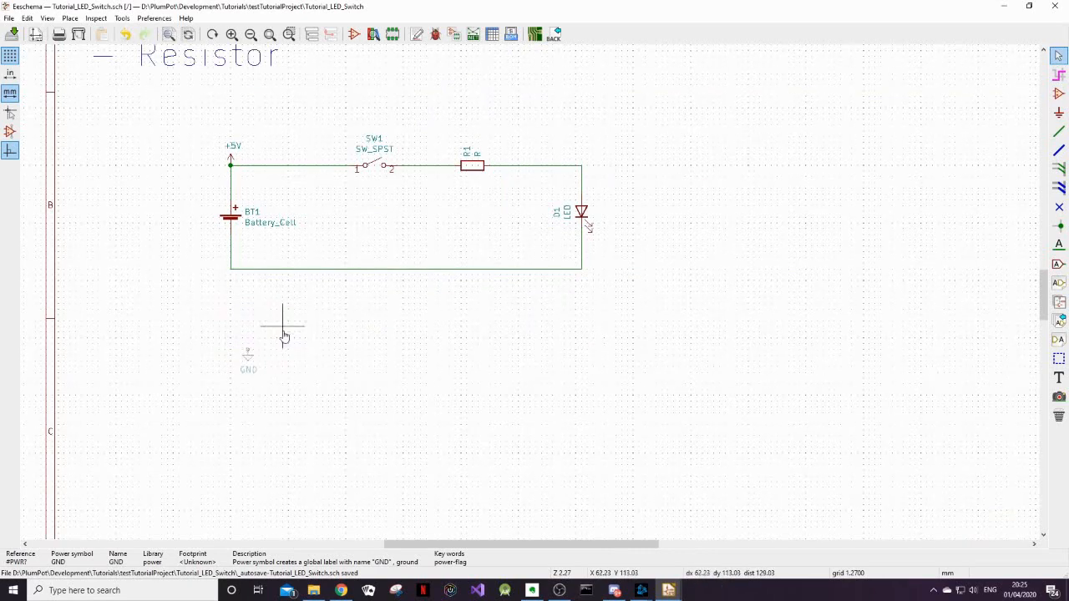
left_click(267, 255)
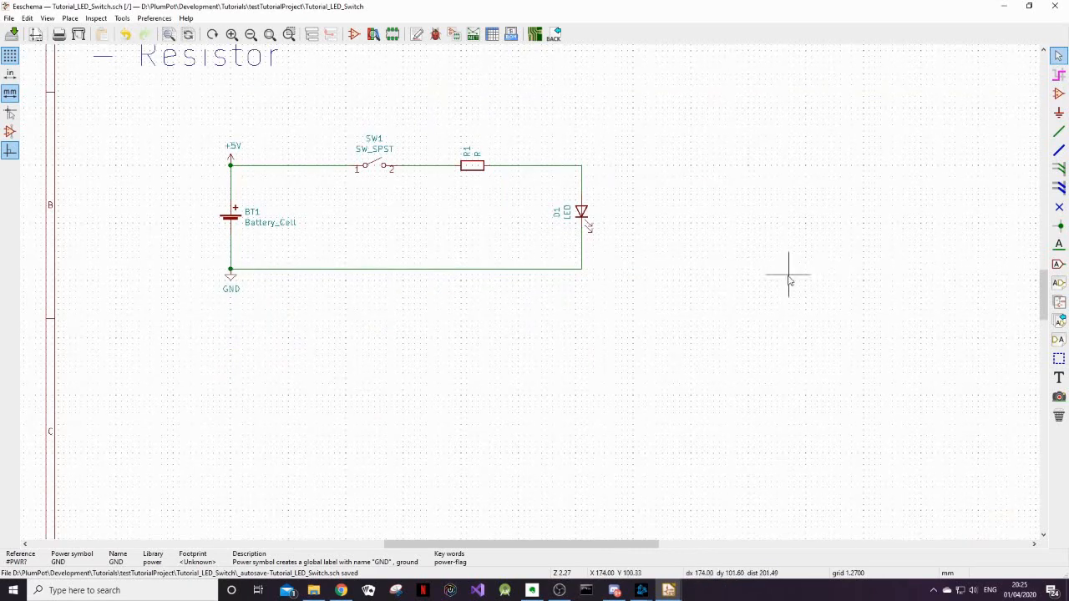
middle_click_drag(811, 165, 783, 339)
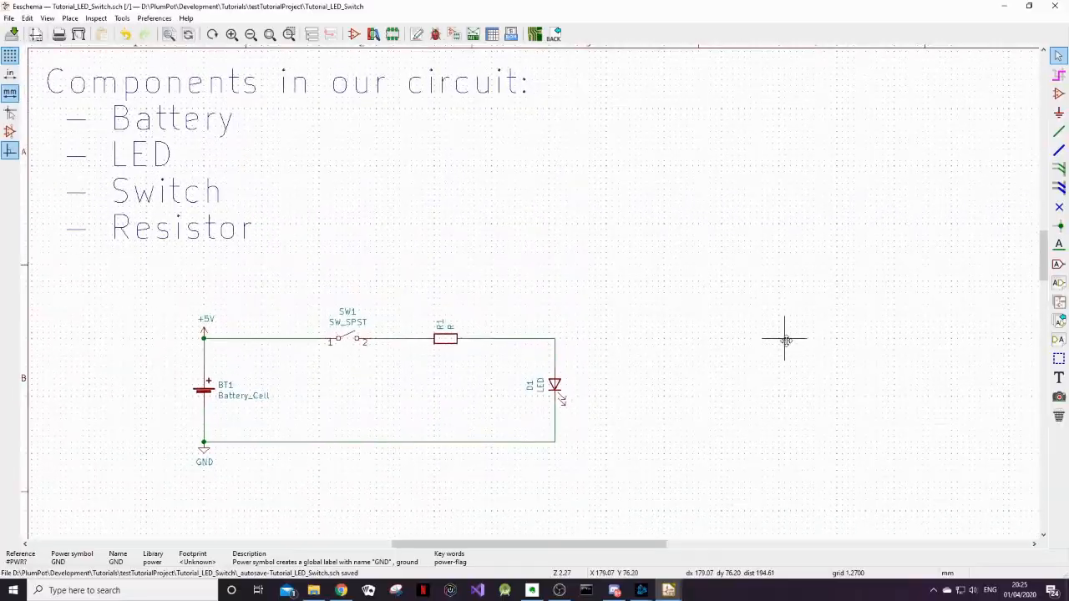